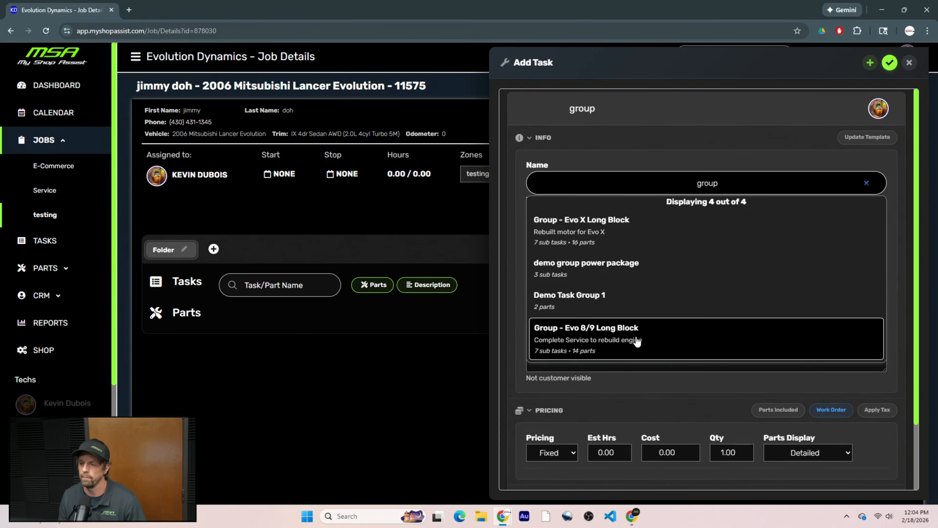
- Pick the Group - Evo 8/9 Long Block template, check its parts and subtasks, and add it to the job
click(602, 342)
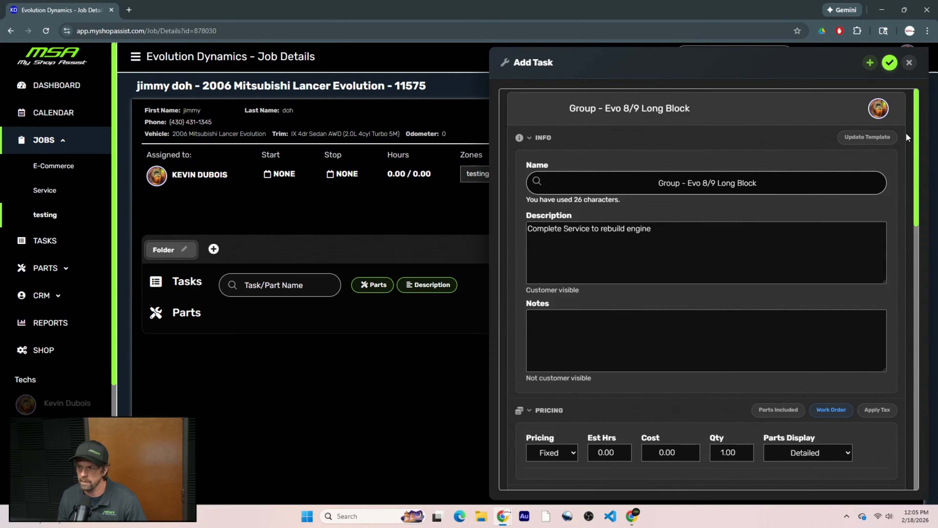
scroll(918, 112, down, 12)
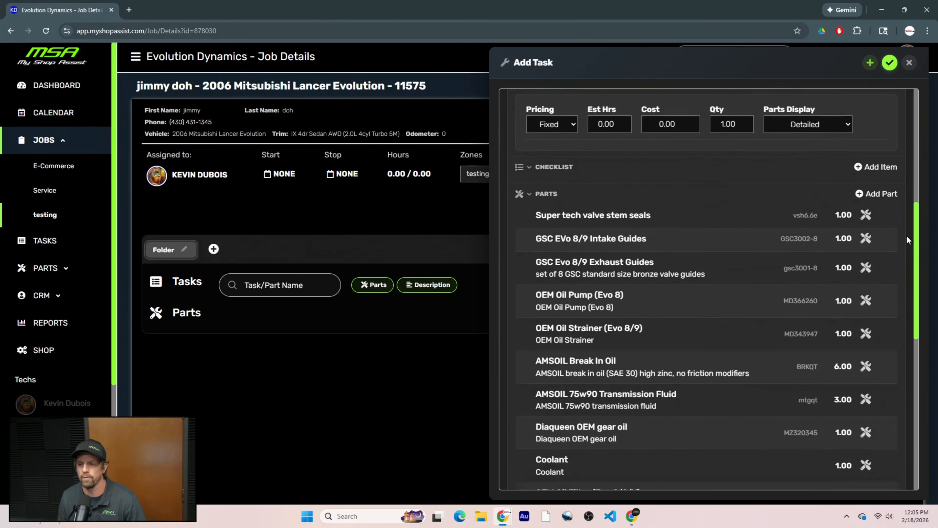
scroll(908, 261, down, 10)
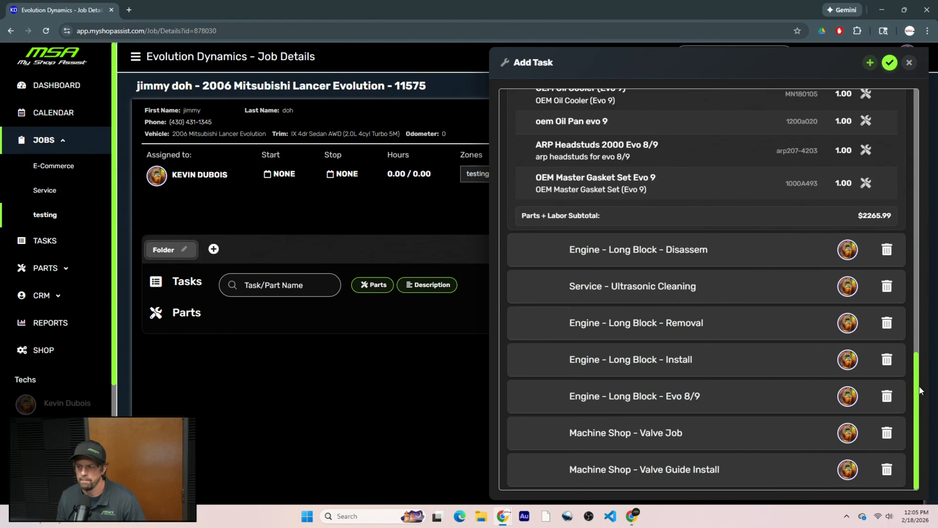
scroll(918, 388, up, 10)
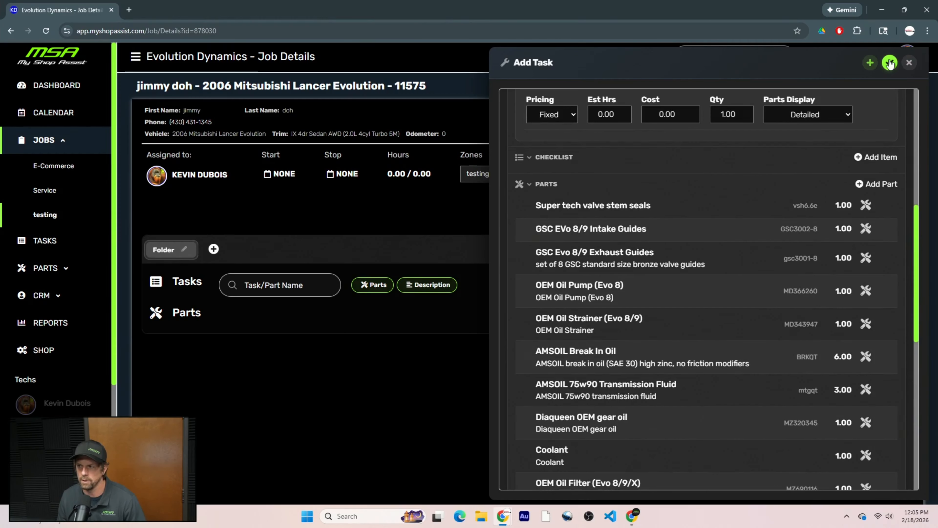
click(889, 63)
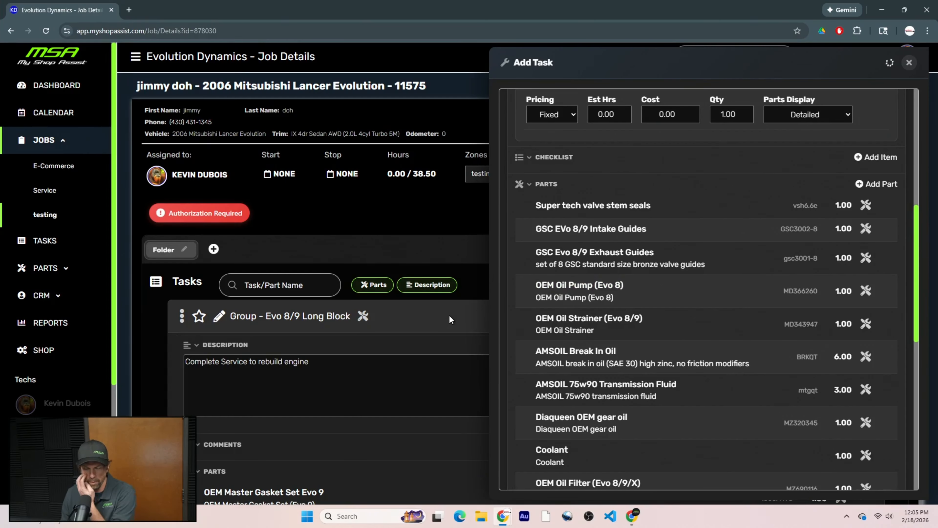
- Review the long block group's tasks in the job and its work order, and return to the job details
scroll(498, 311, down, 1)
scroll(499, 313, down, 15)
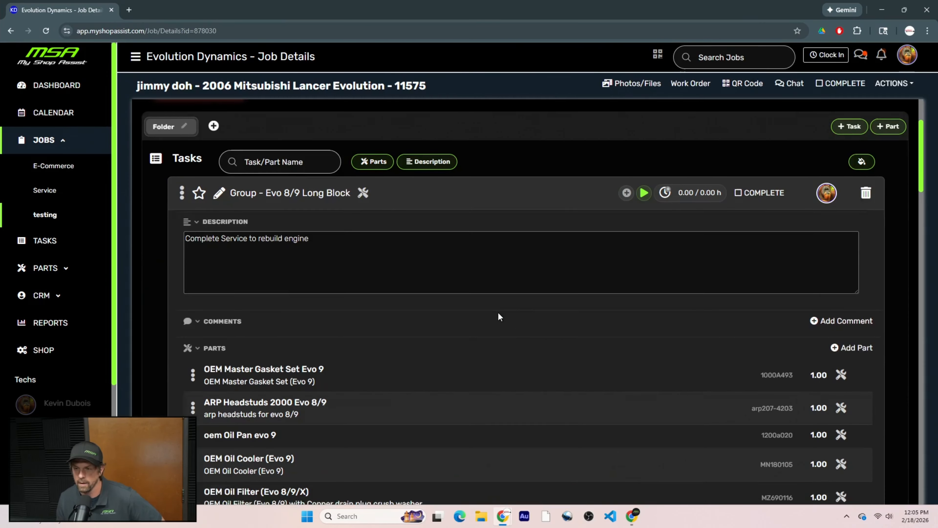
scroll(512, 324, down, 14)
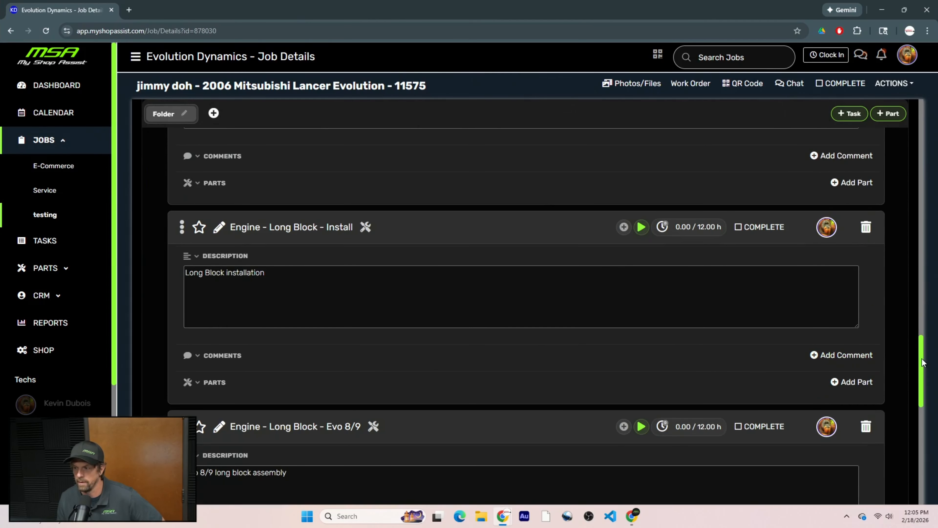
drag(923, 362, 926, 124)
click(683, 84)
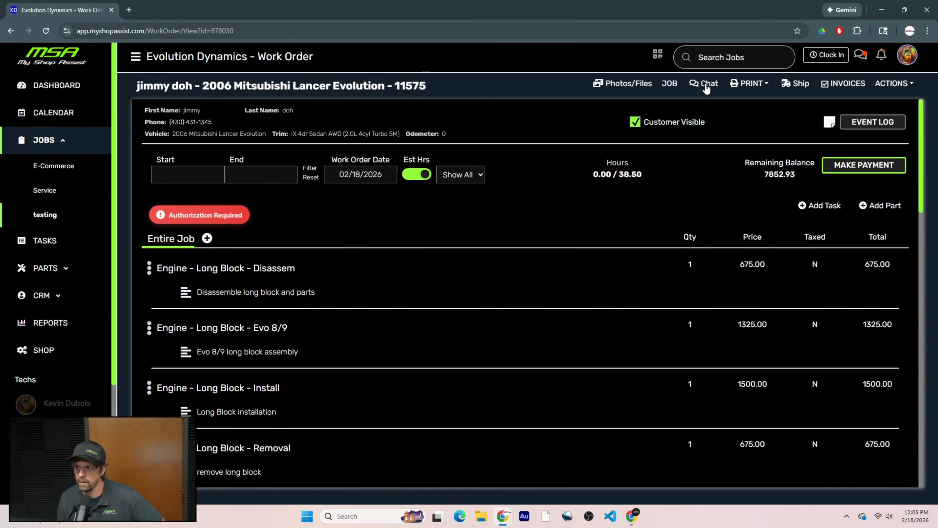
click(670, 84)
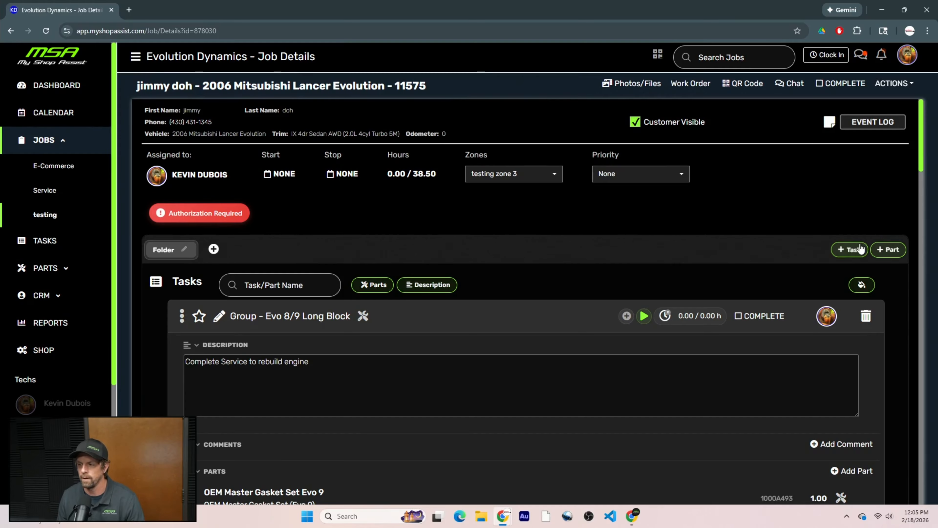
- Add a new task named Evo Power Package 1 to the job
click(850, 249)
click(652, 183)
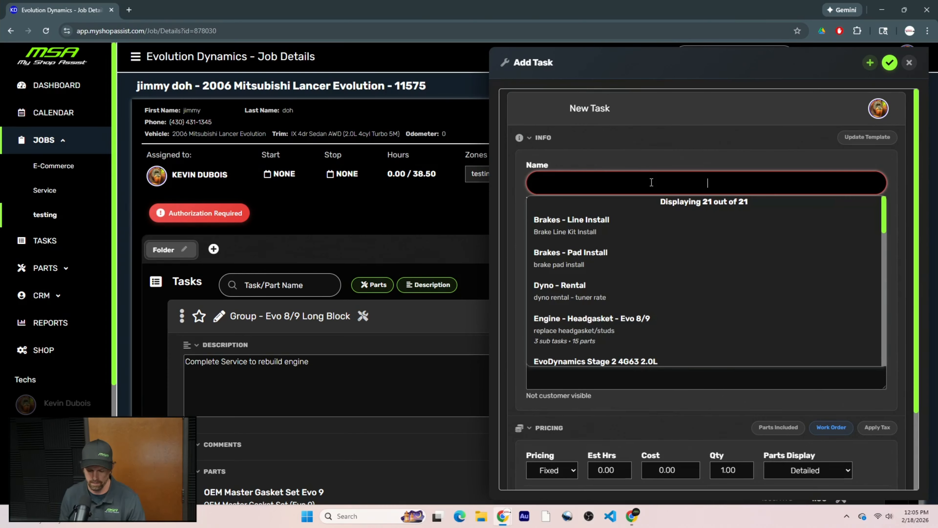
text(Evo Power)
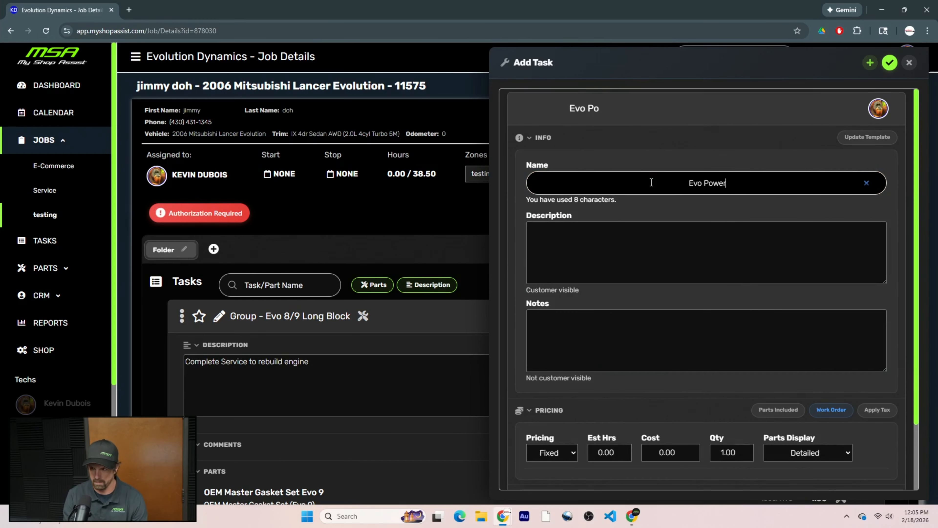
text( Pack)
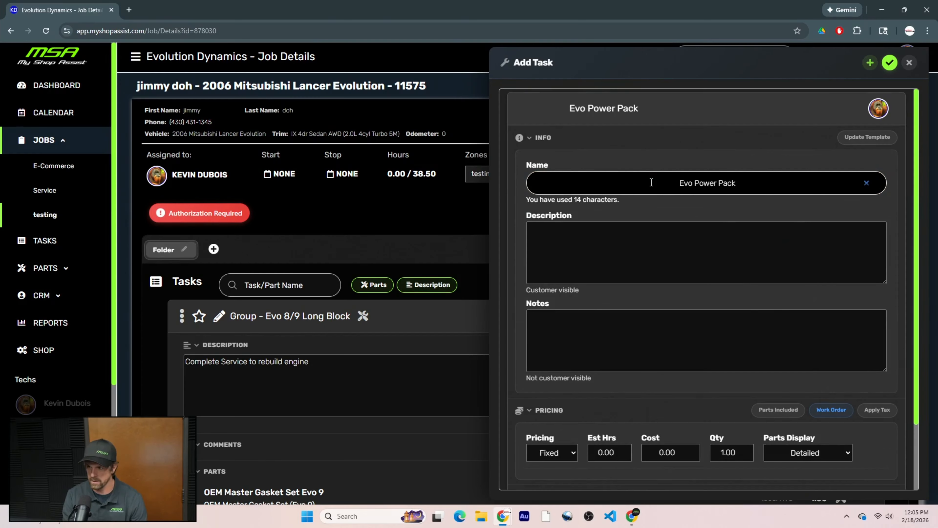
text(age 1)
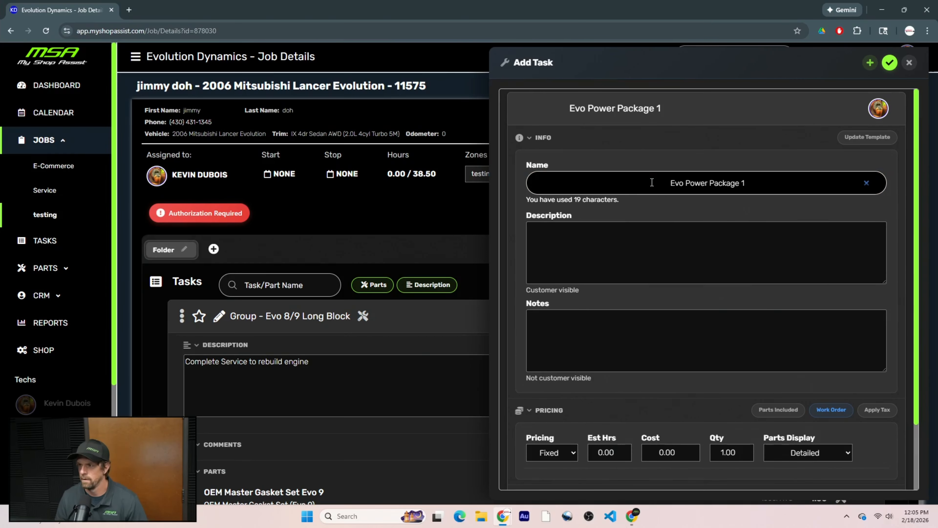
click(888, 66)
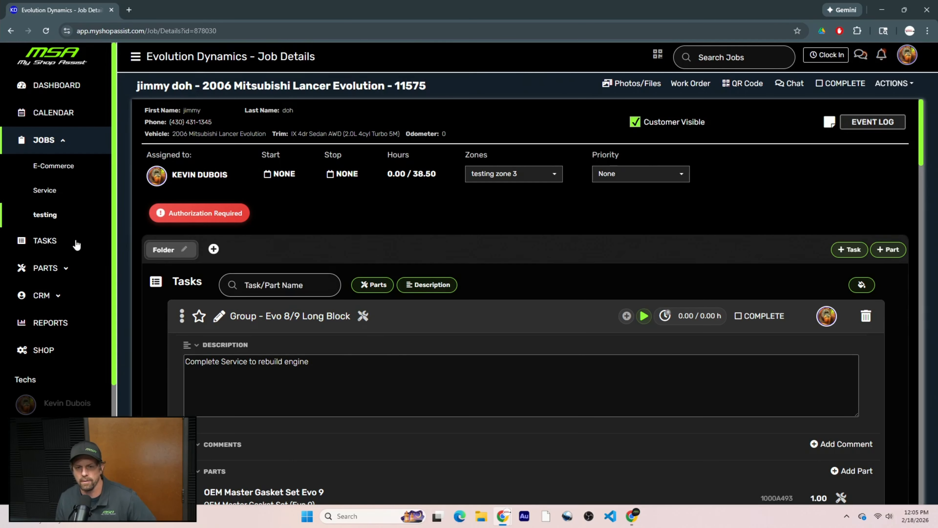
- Search the shop's task list for "evo power" and open Evo Power Package 1 for editing
click(56, 247)
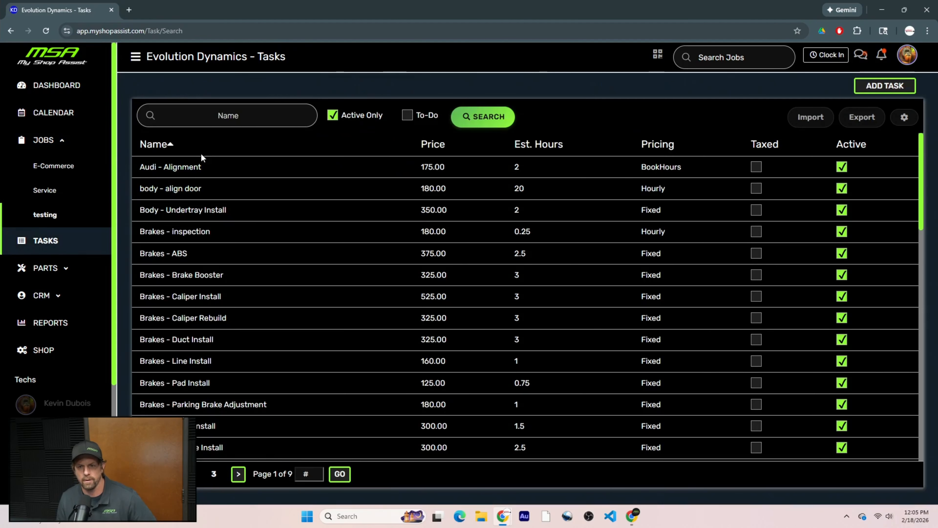
click(229, 118)
text(evo power)
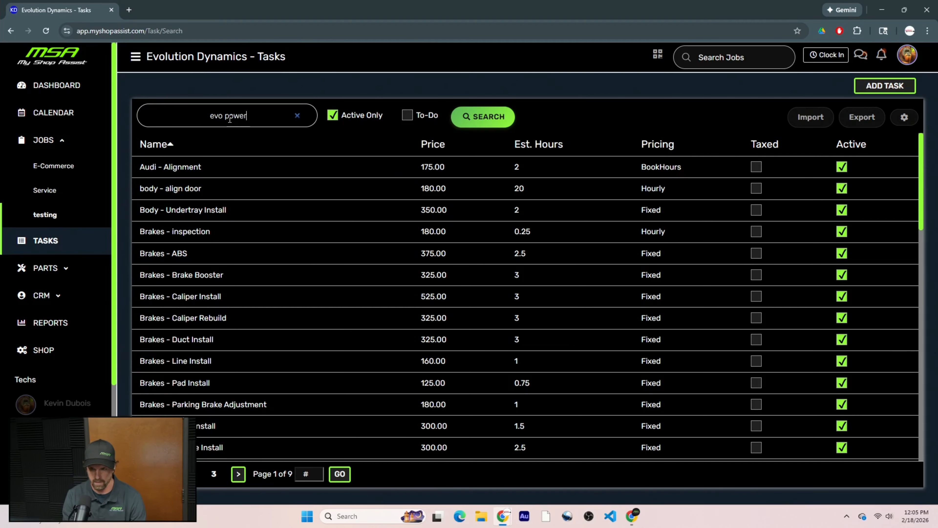
key(Return)
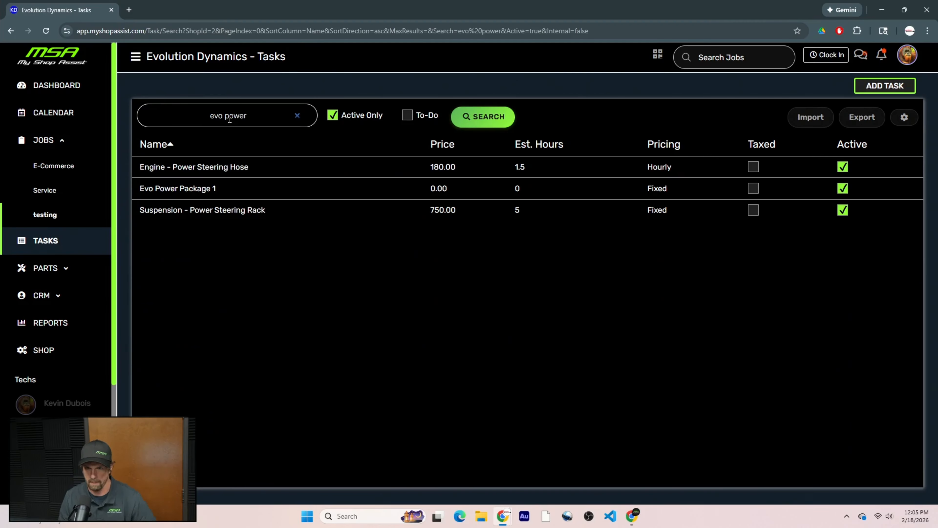
click(203, 191)
click(245, 205)
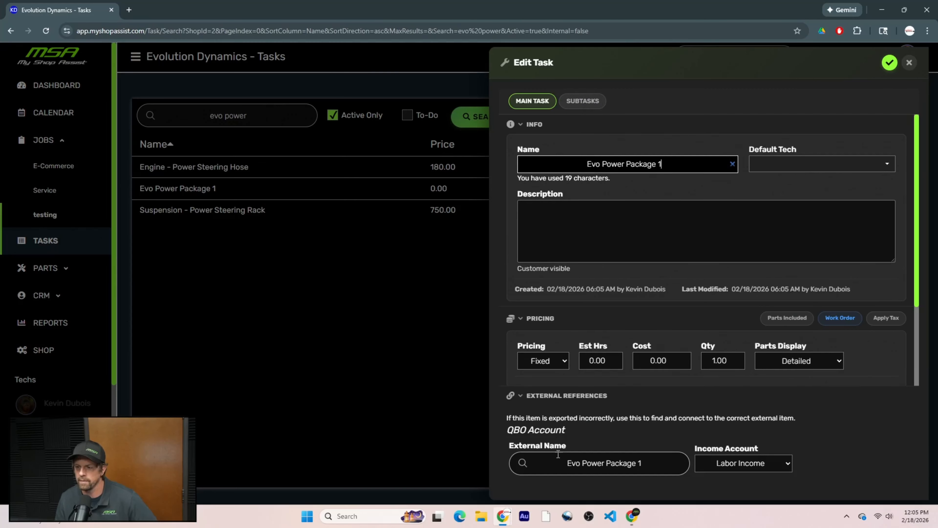
- Examine the package task's pricing, parts and subtasks sections
scroll(594, 272, down, 3)
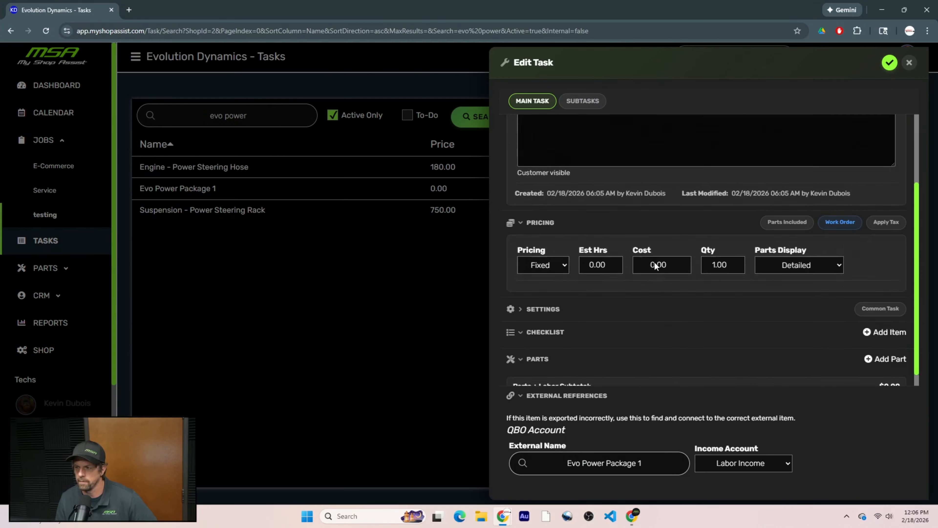
click(583, 104)
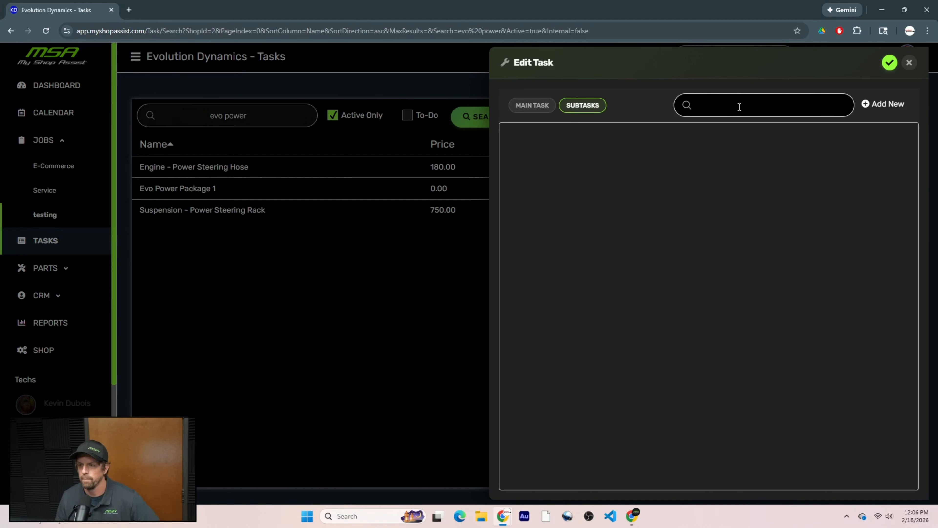
click(529, 111)
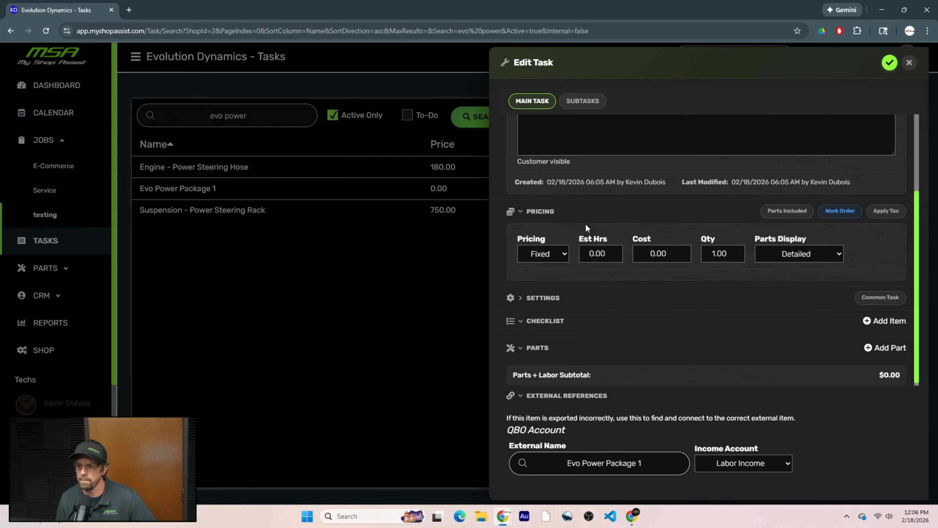
scroll(592, 153, up, 4)
scroll(618, 199, down, 4)
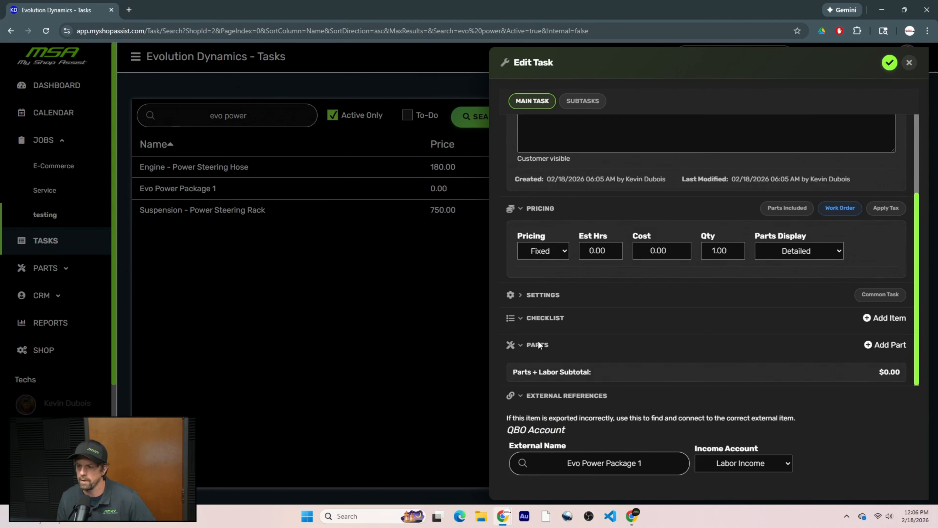
- Add the part GSC S2 cams evo 9 to the Evo Power Package 1 main task
click(863, 345)
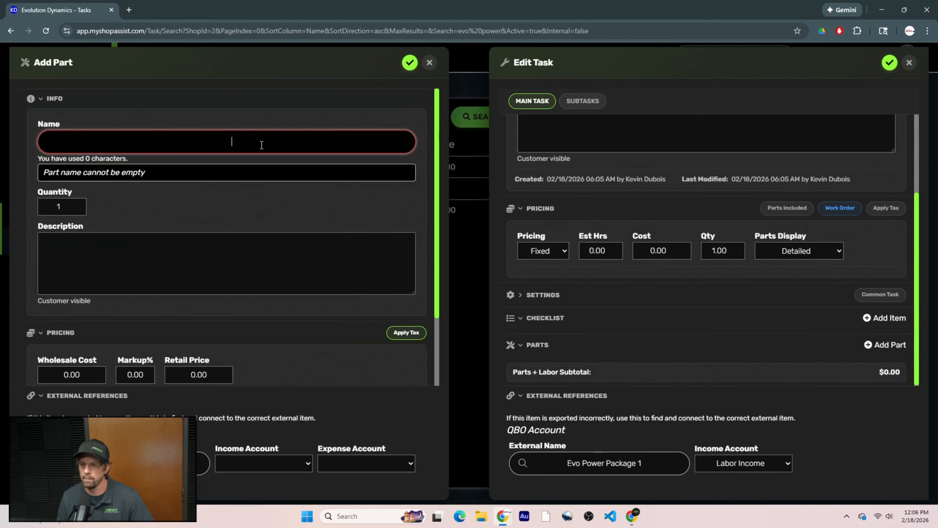
text(gsc)
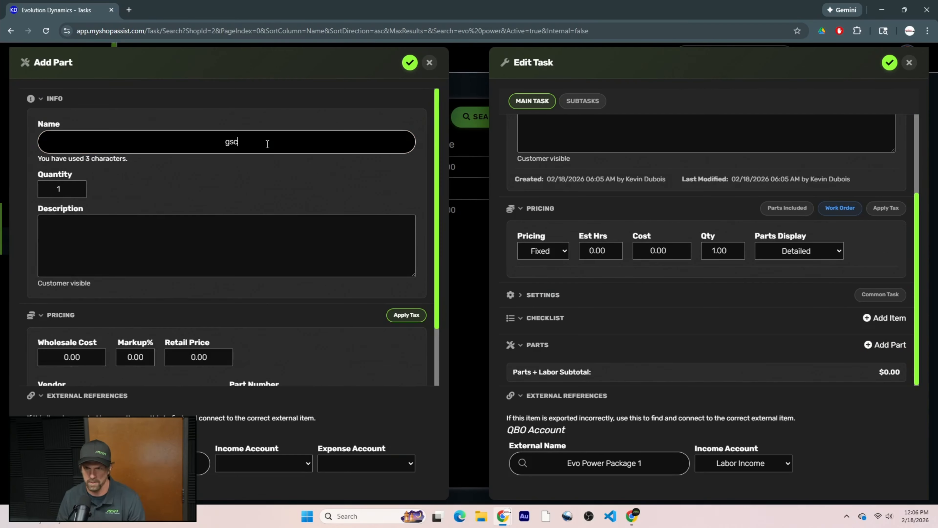
text( s2)
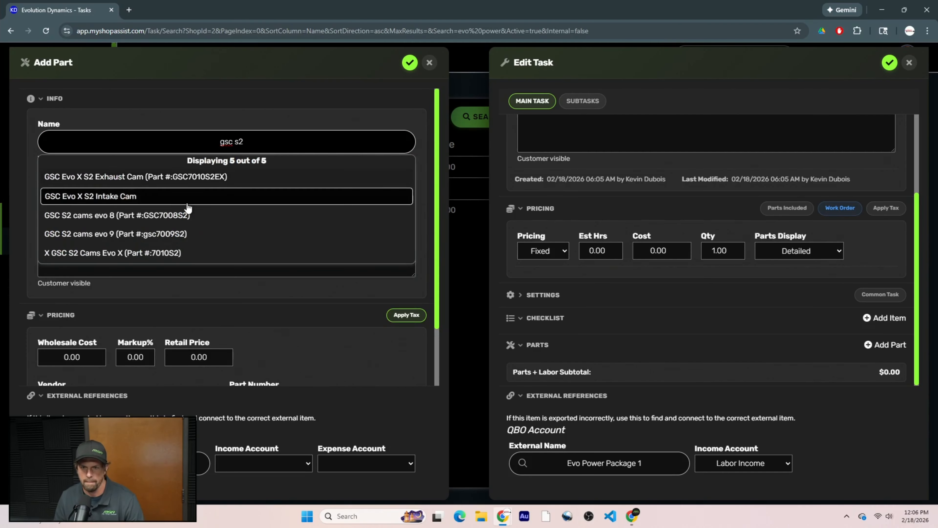
click(177, 237)
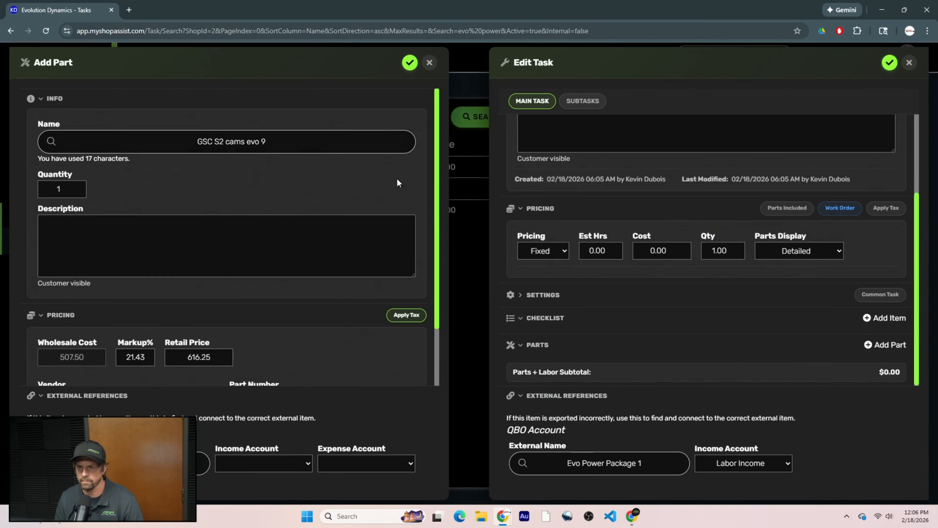
click(410, 63)
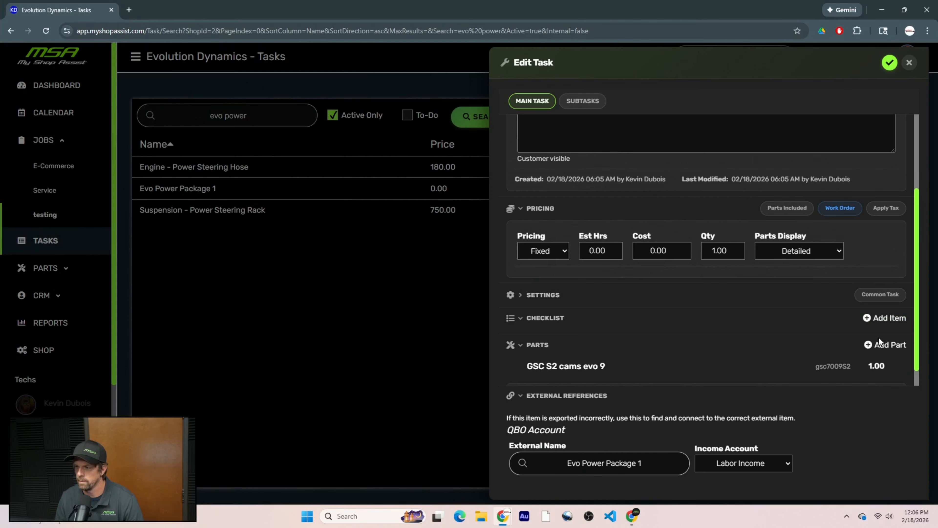
- Add the part GSC Beehive Springs w retainers evo 8/9 to the package task
click(885, 345)
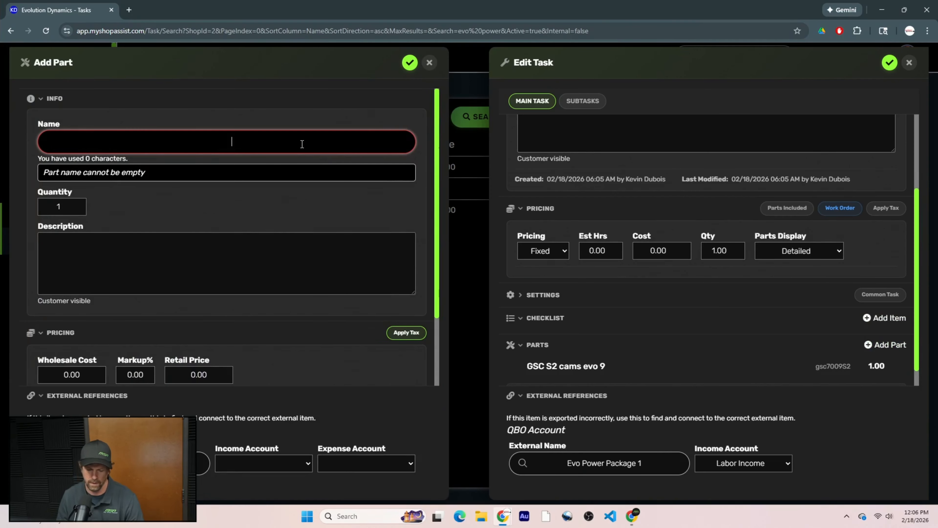
text(gsc bee)
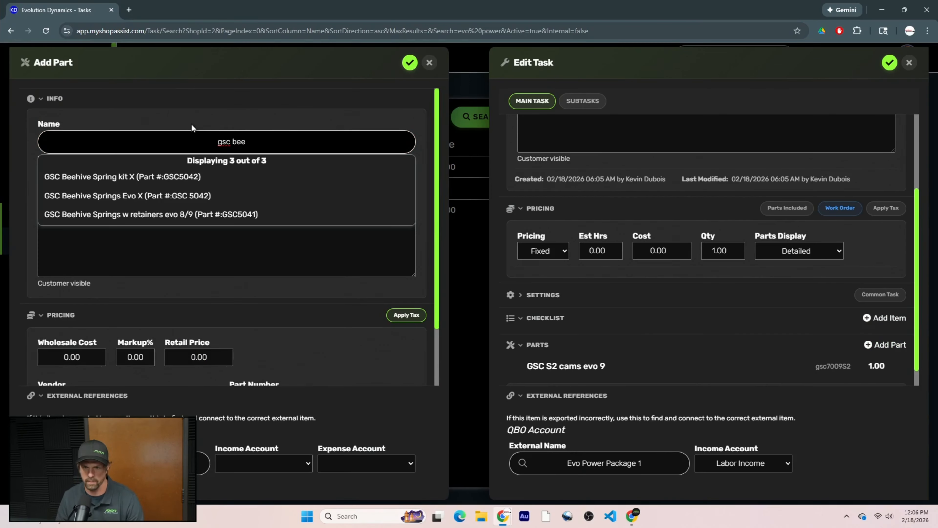
click(188, 215)
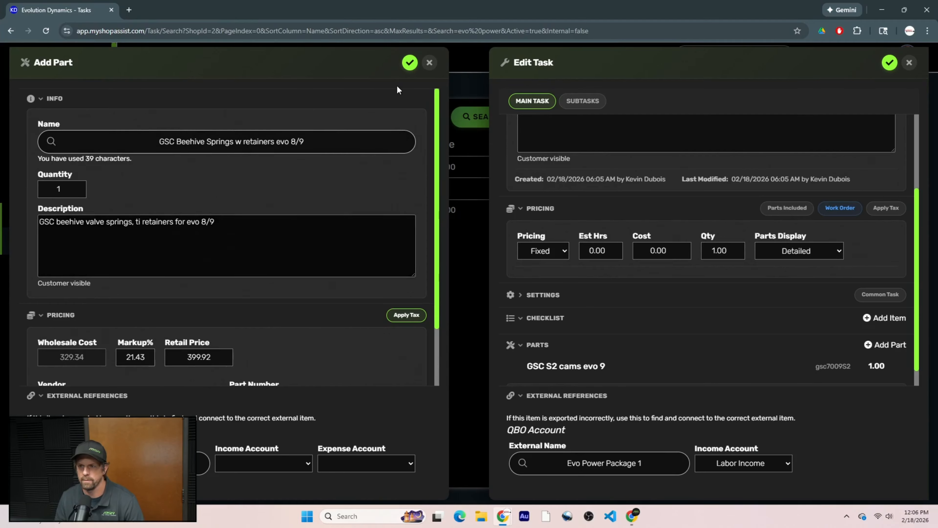
click(410, 63)
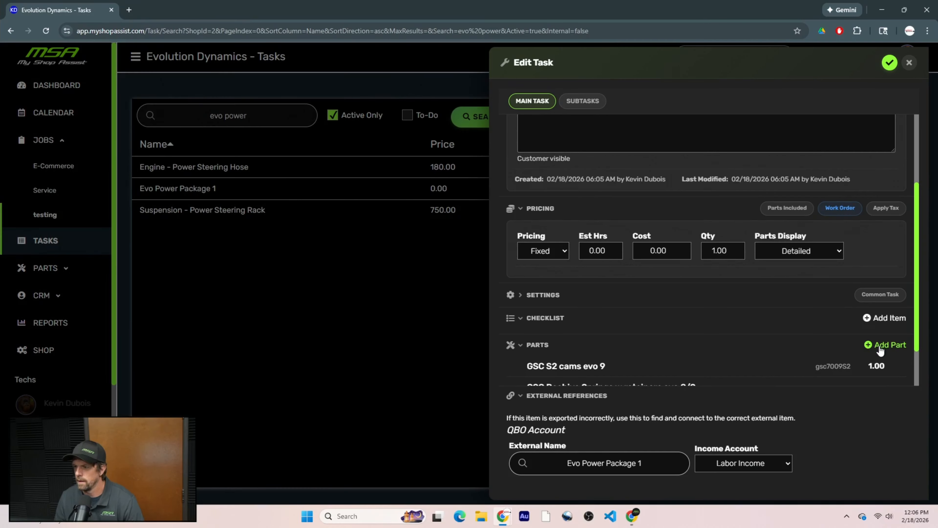
- Add the part ID 1050X Evo 8/9 PNP Adaptors to the package and save the edited task
click(868, 345)
text(id 10)
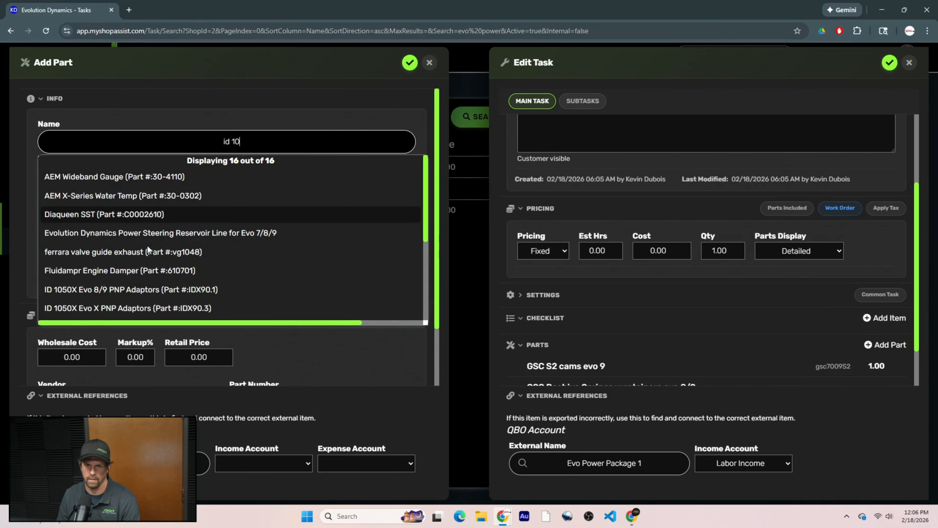
click(174, 289)
click(410, 63)
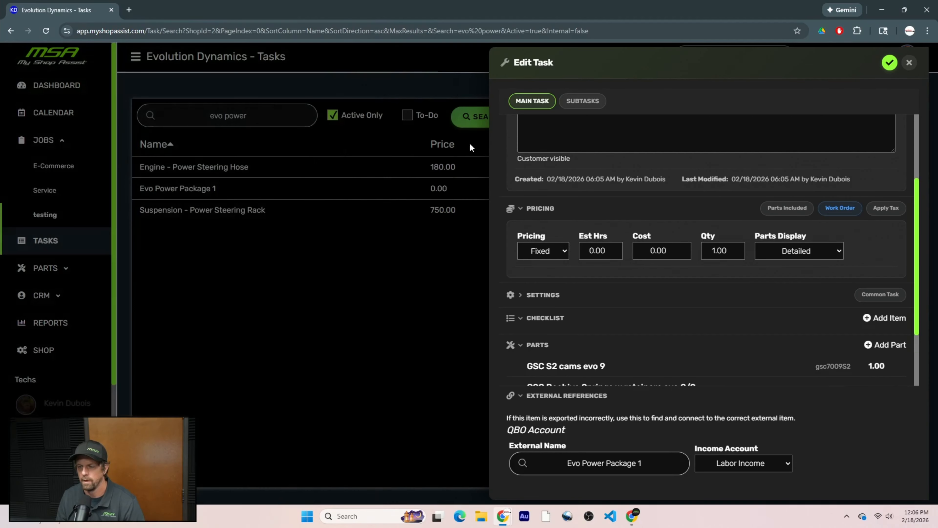
scroll(719, 331, down, 3)
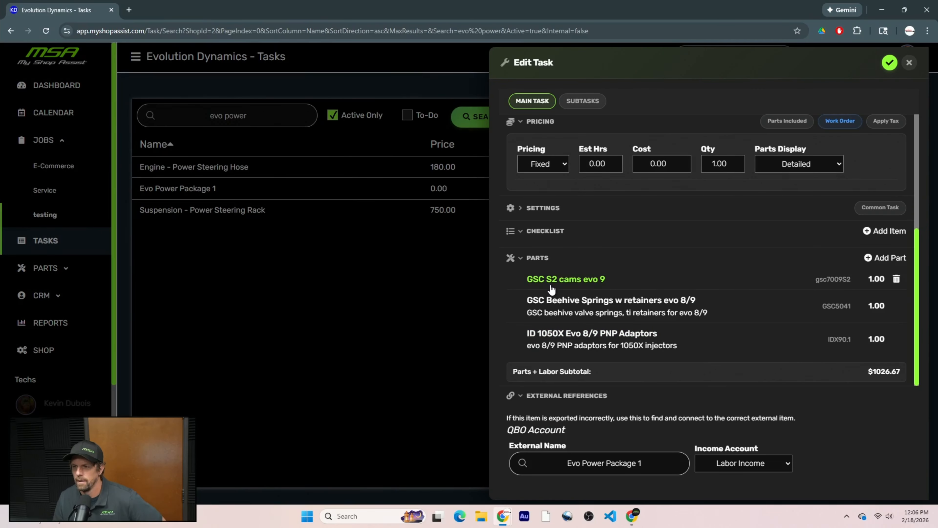
click(889, 63)
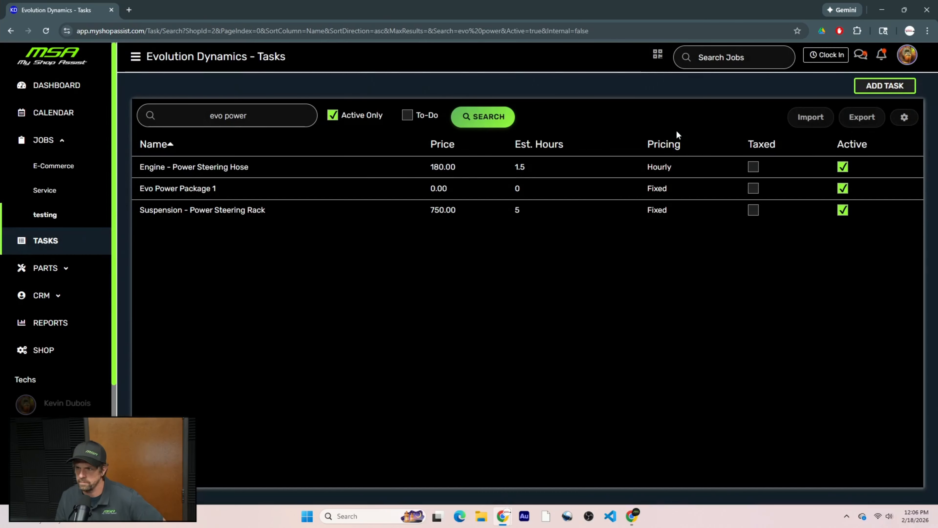
- Reopen the Evo Power Package 1 task template and check its parts list, leaving it unedited
right_click(176, 195)
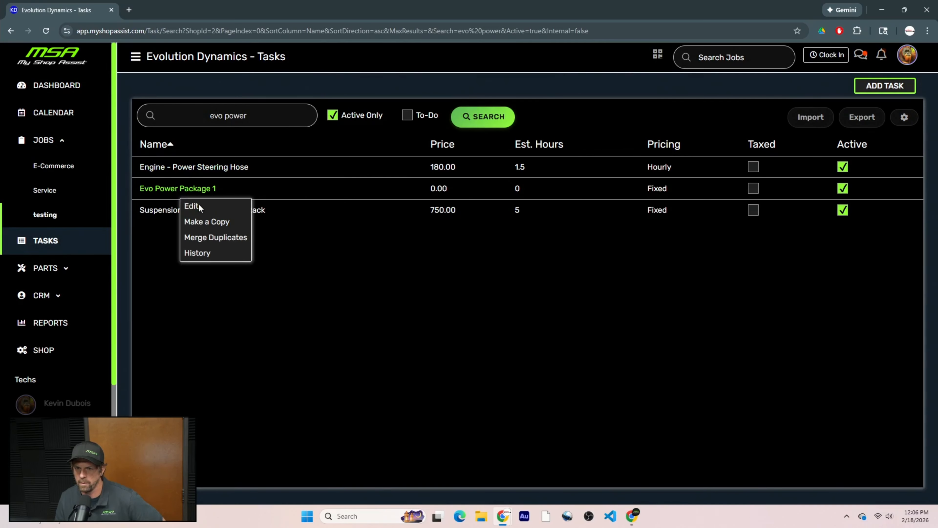
click(217, 205)
scroll(647, 396, down, 5)
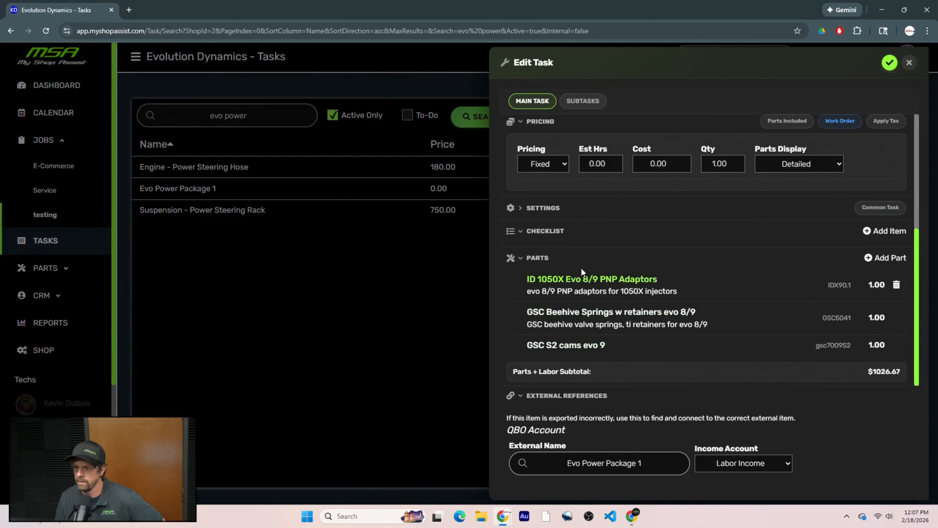
click(911, 64)
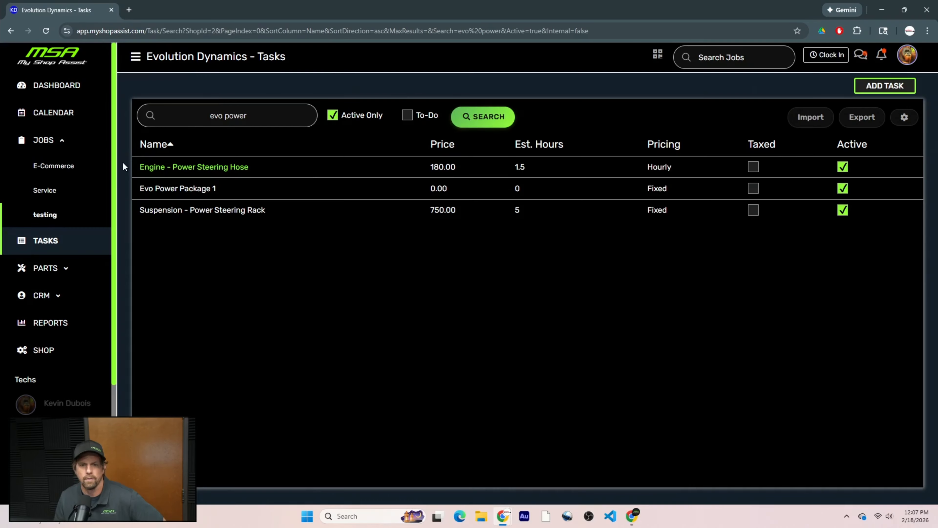
- Open the 2006 Mitsubishi Lancer Evolution job in the testing department and delete its Group - Evo 8/9 Long Block task
click(46, 214)
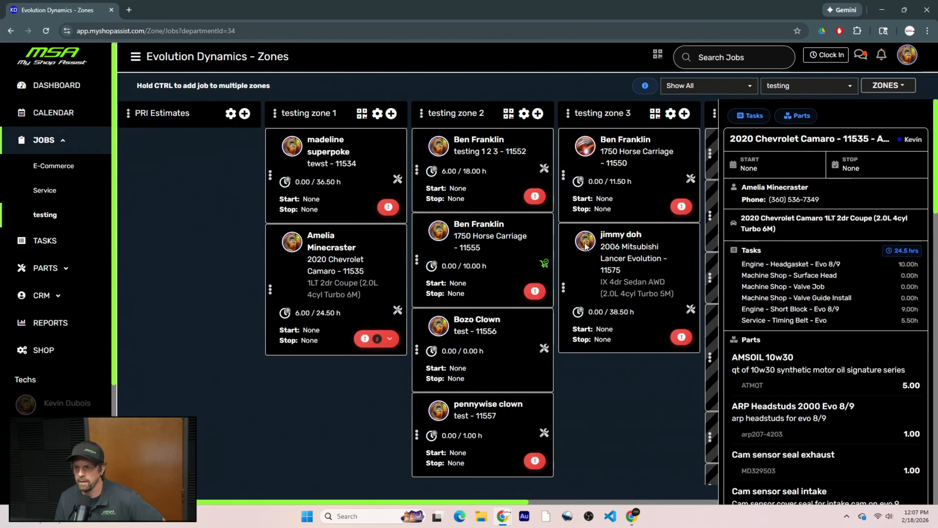
click(624, 222)
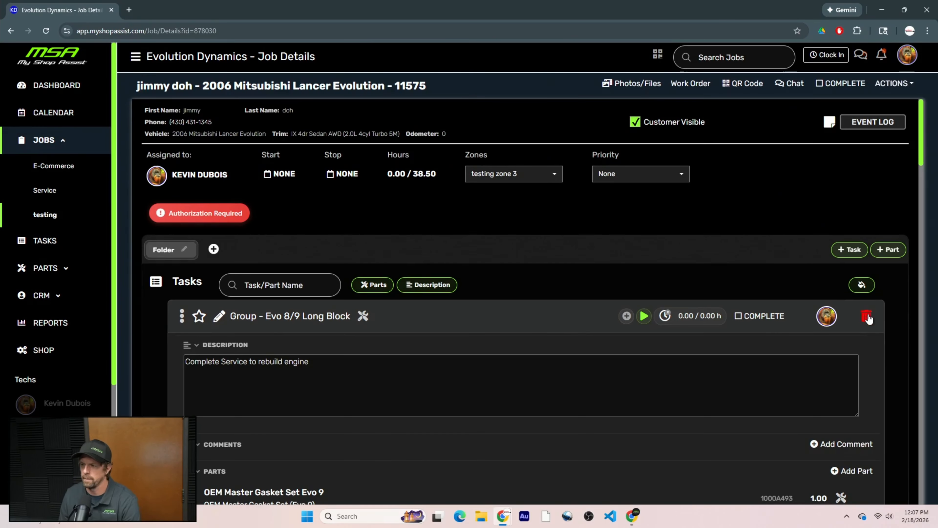
click(866, 316)
click(460, 168)
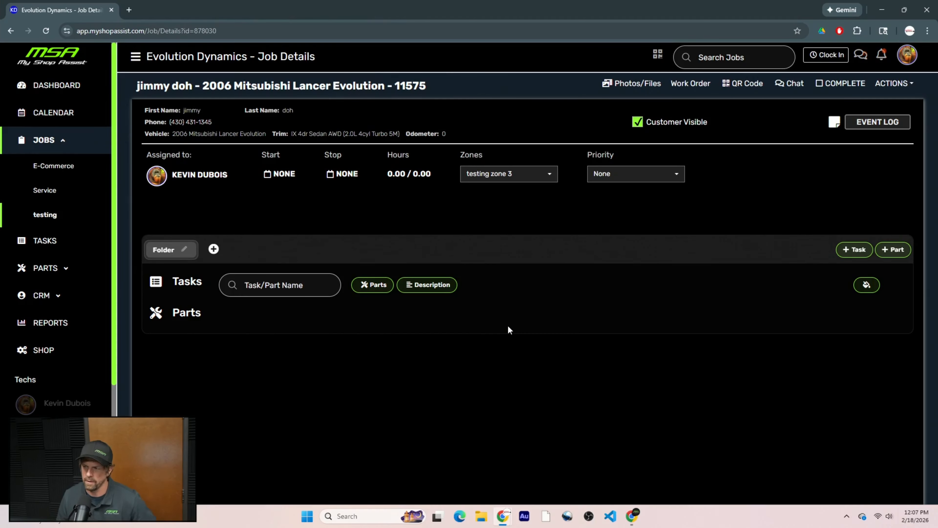
- Add the Evo Power Package 1 template as a task on the Lancer Evolution job
click(854, 249)
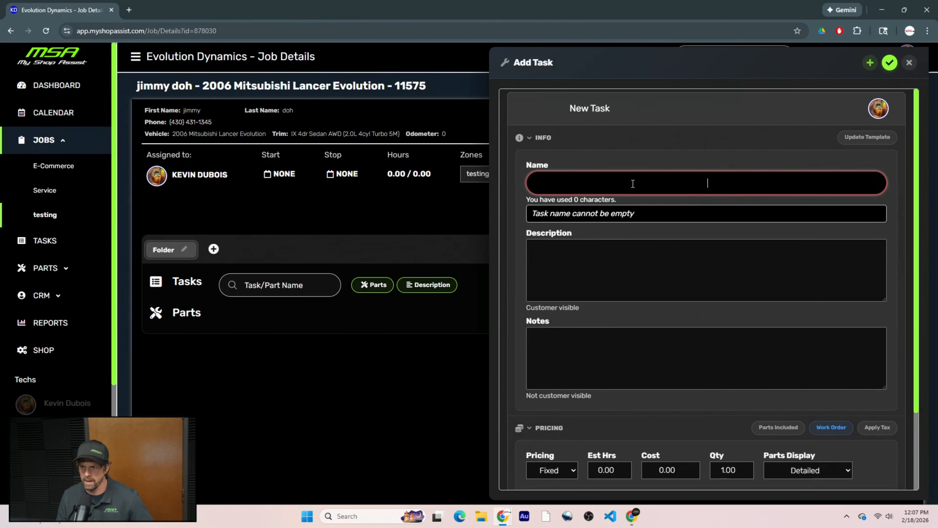
text(evo power)
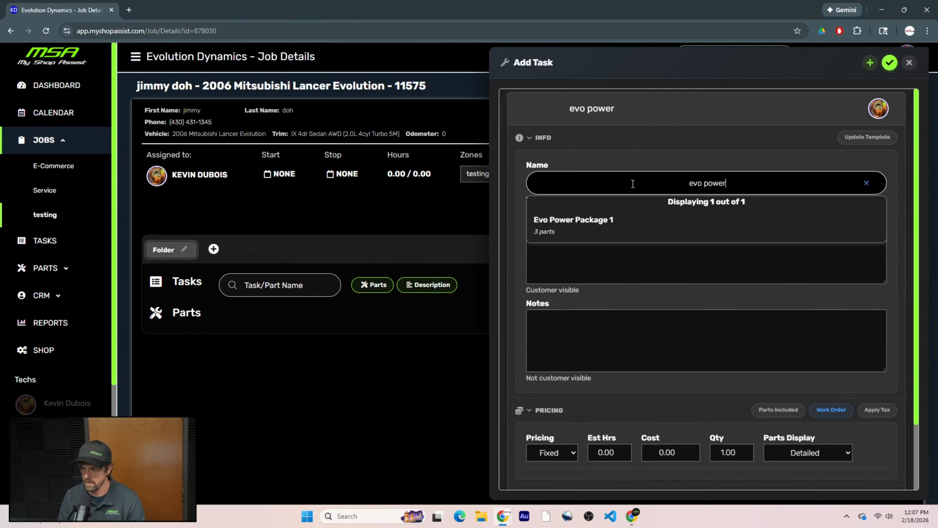
click(640, 220)
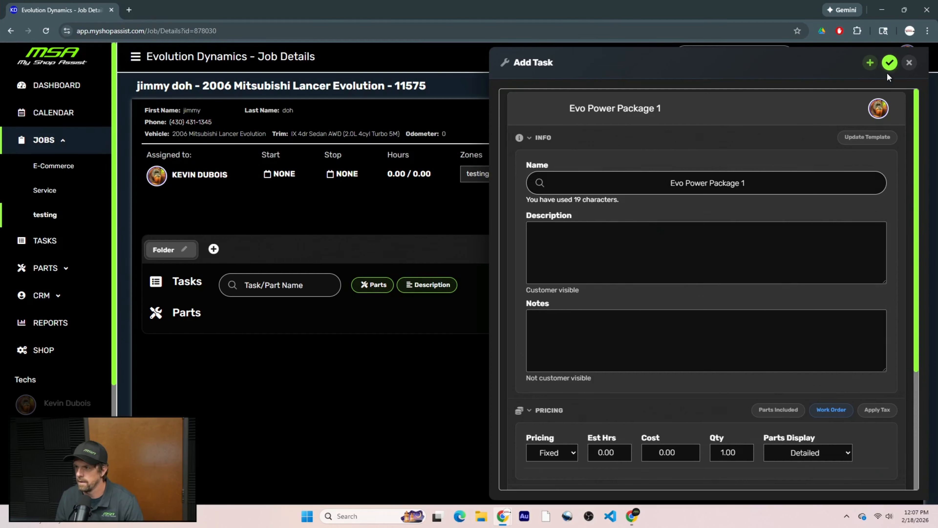
click(890, 64)
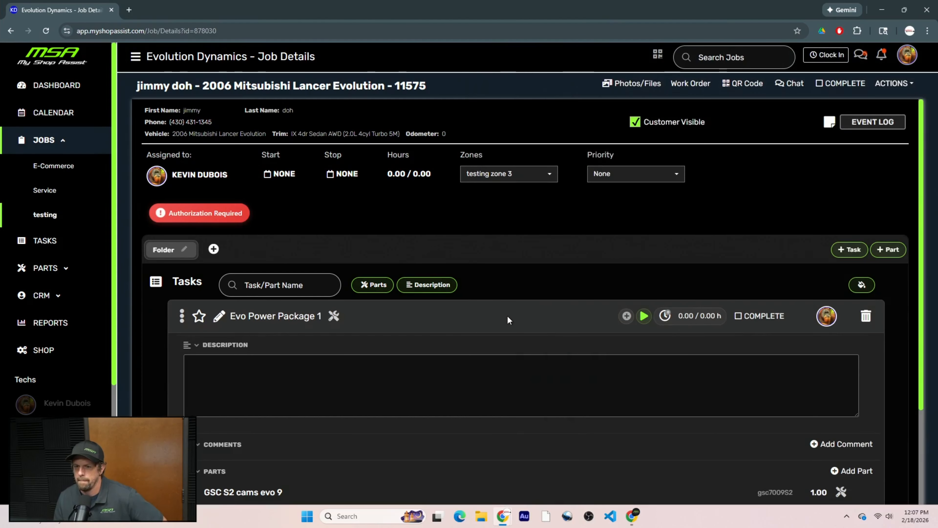
- Examine the package's parts on the job and their prices on the work order
scroll(507, 316, down, 3)
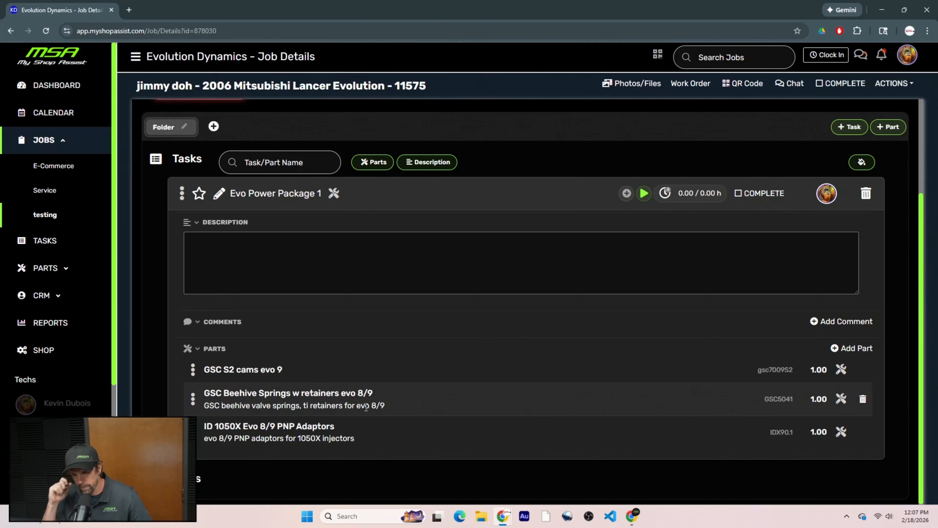
click(689, 84)
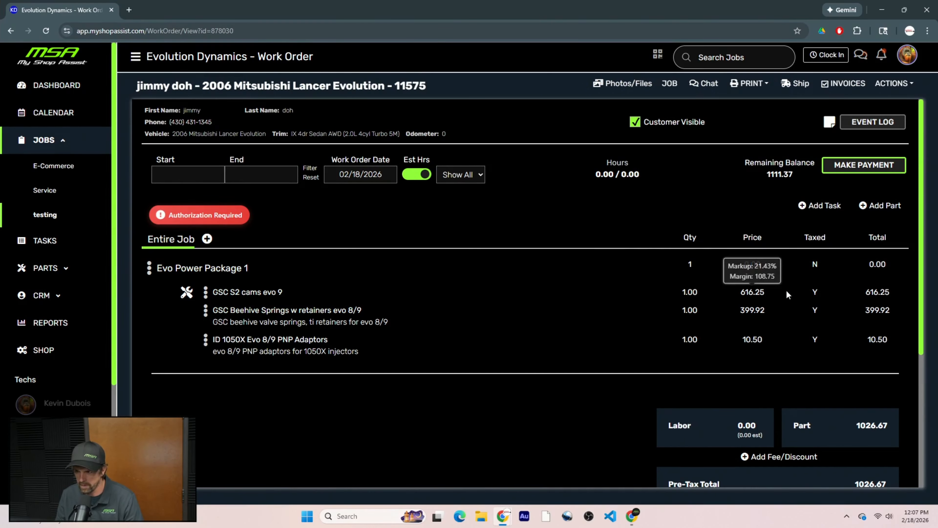
click(669, 83)
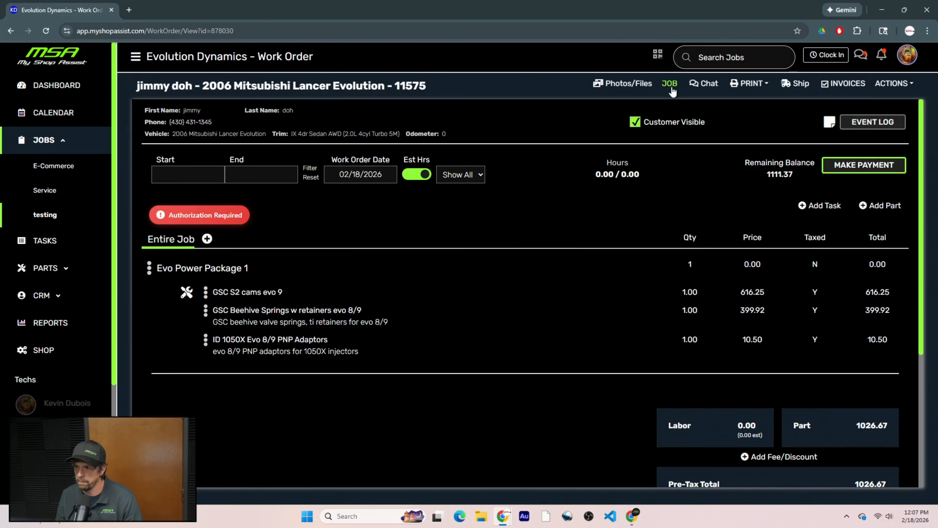
- Set the cost of the job's Evo Power Package 1 task to 1500, apply the change to its template, and save
click(223, 315)
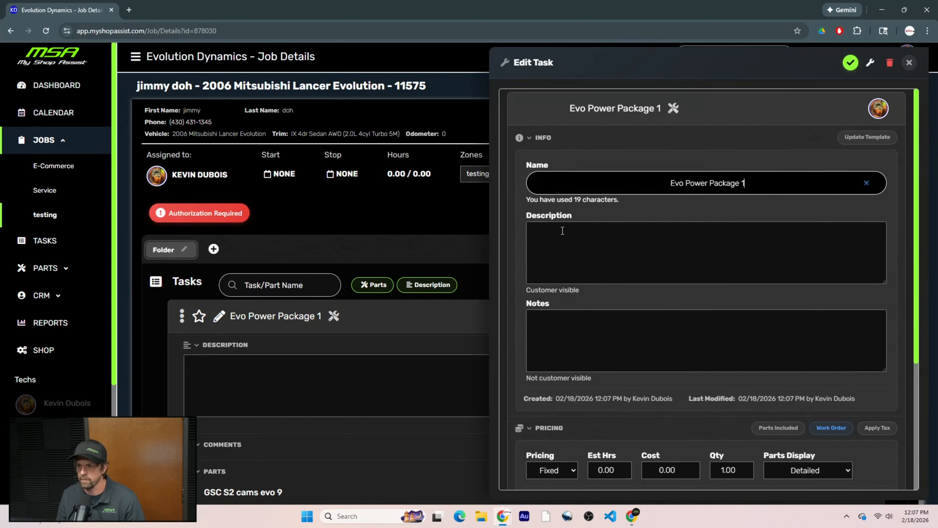
scroll(617, 370, down, 3)
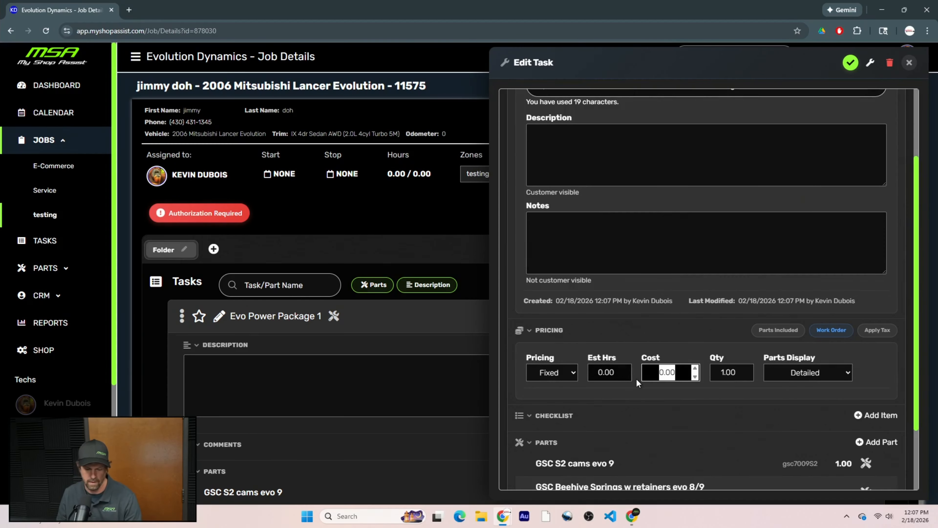
text(1500)
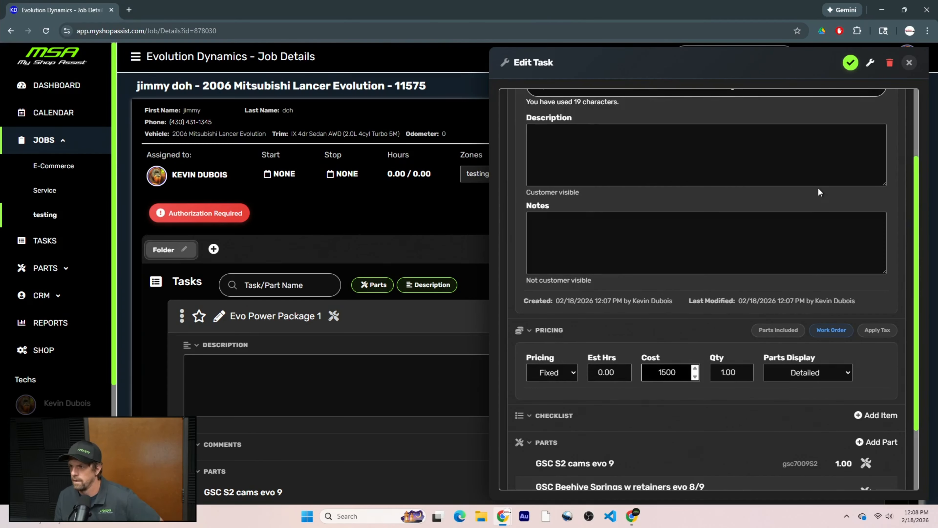
scroll(853, 190, up, 3)
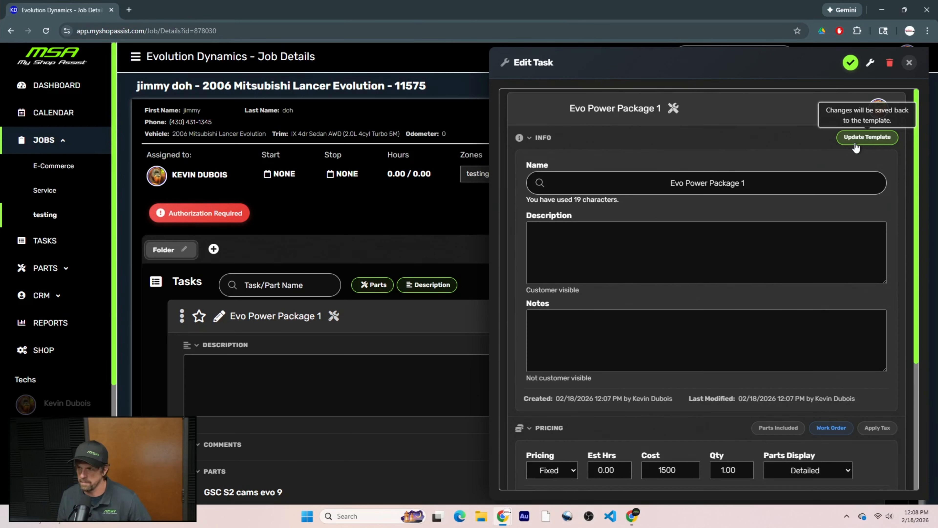
click(856, 145)
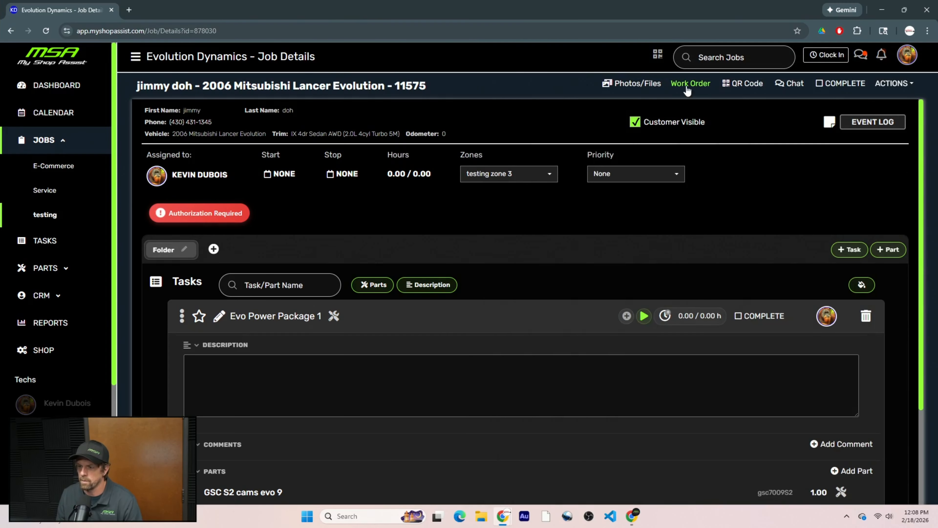
- View the job's work order to check the package's labor and parts pricing
click(688, 88)
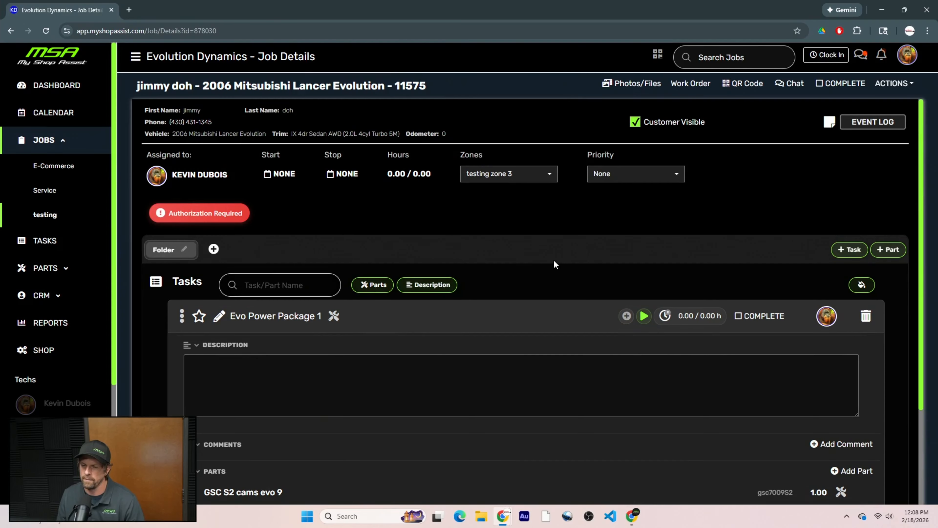
scroll(562, 259, down, 3)
click(682, 84)
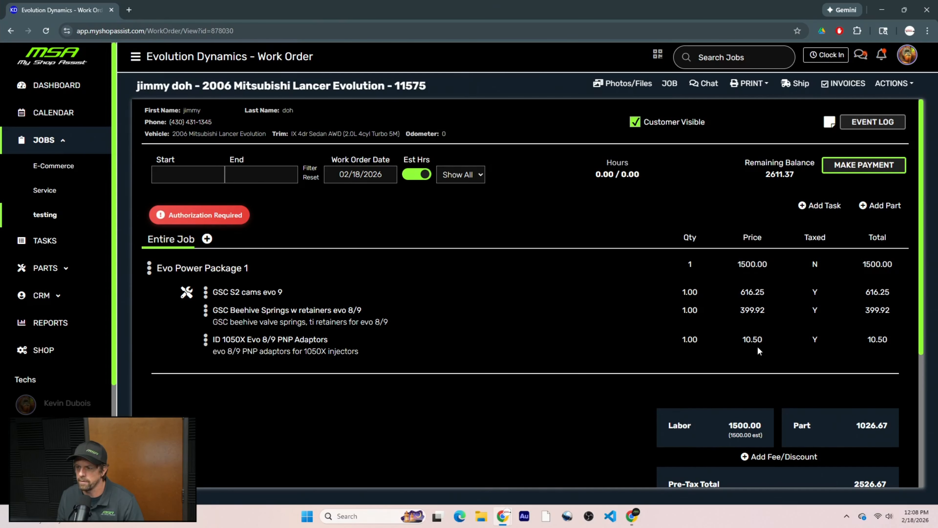
- Set the Parts Display of the Evo Power Package 1 task to Detailed with Subtotal and save it
click(199, 271)
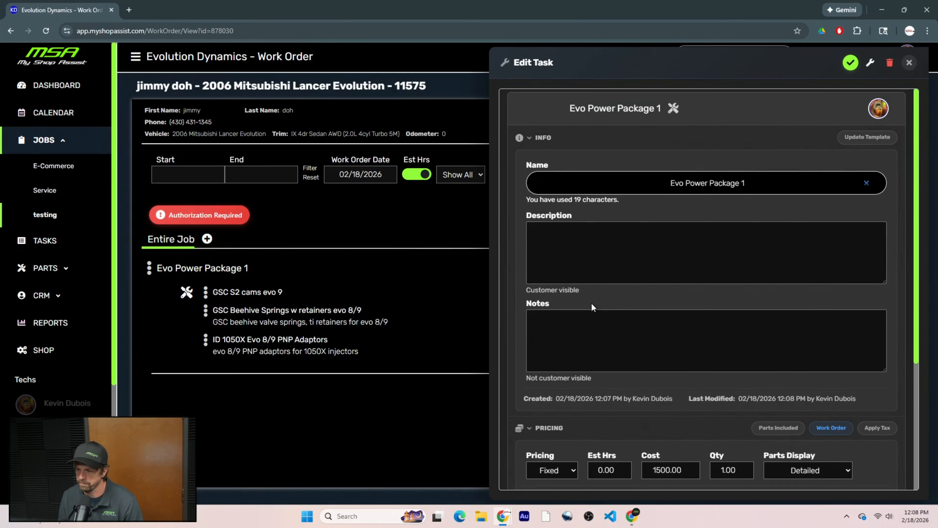
scroll(607, 308, down, 2)
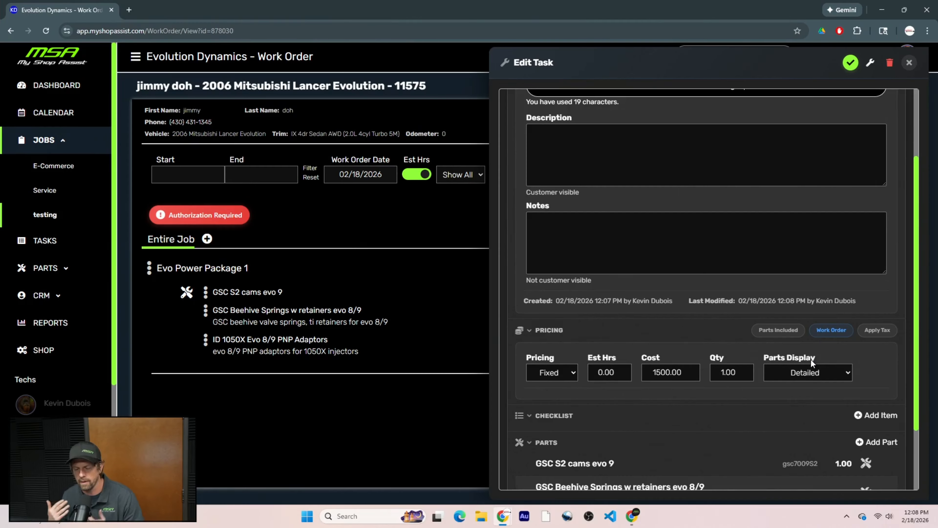
click(818, 372)
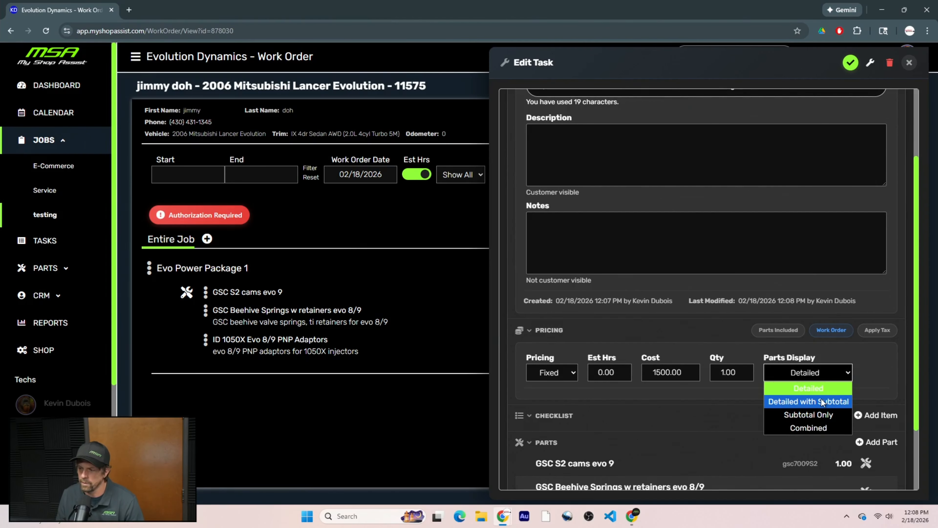
click(786, 402)
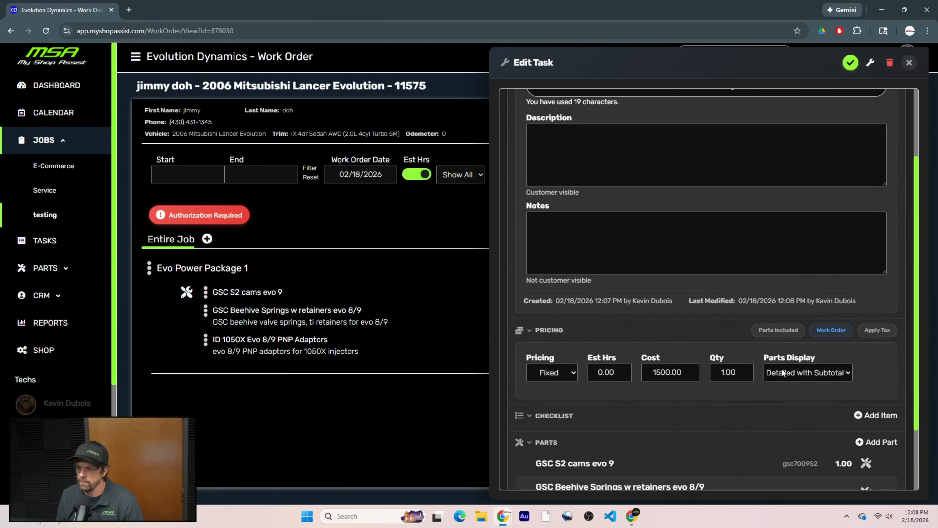
click(849, 65)
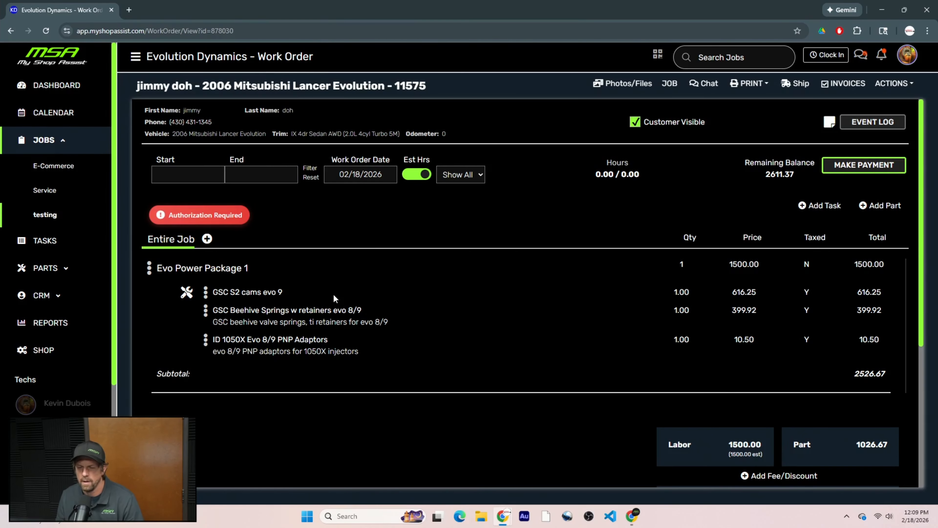
- Change the package task's Parts Display to Subtotal Only and save it
click(218, 267)
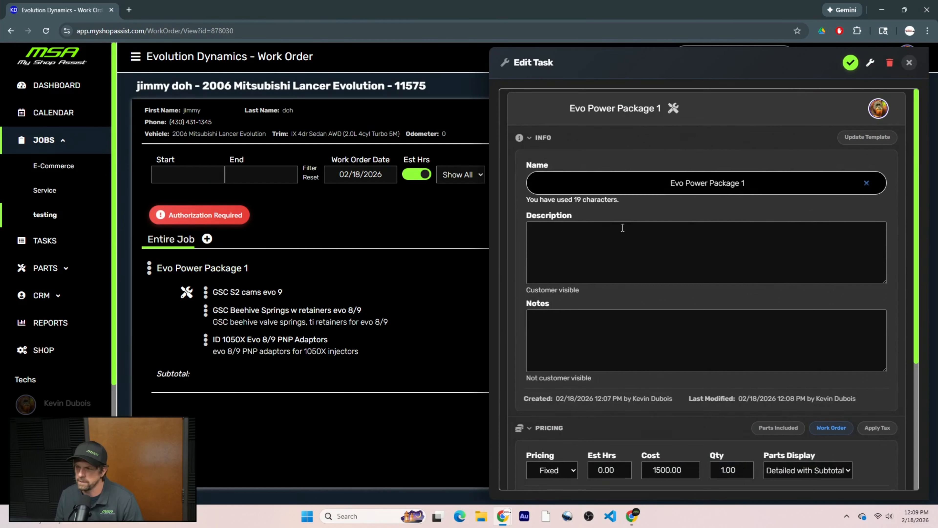
click(815, 469)
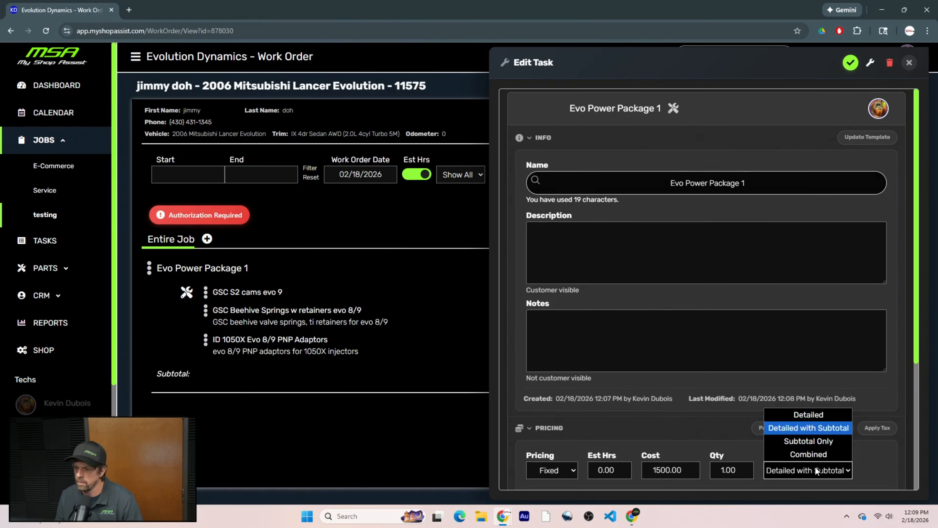
click(788, 443)
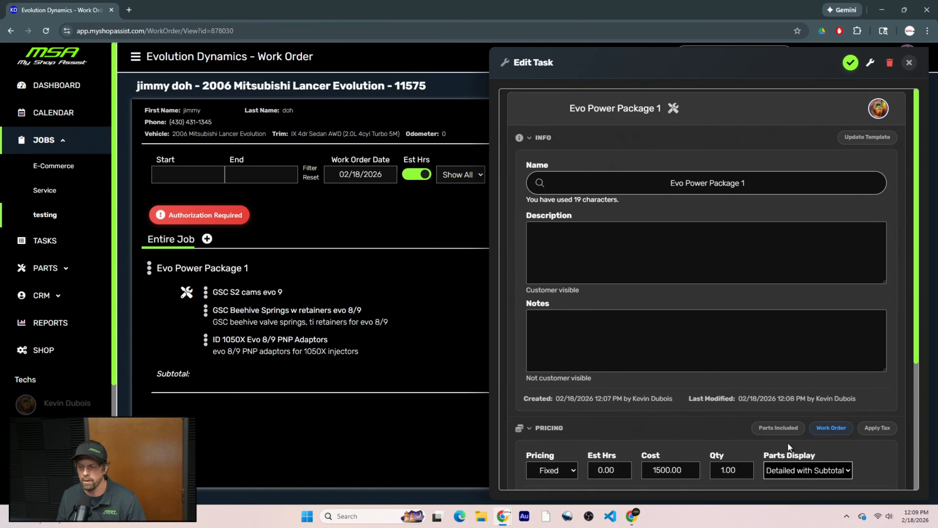
click(849, 61)
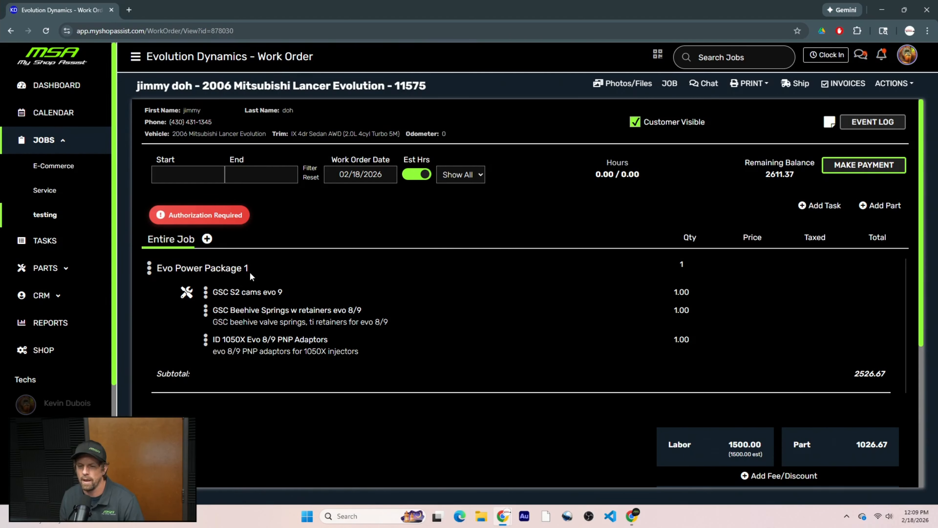
- Switch the Evo Power Package 1 task's Parts Display to Combined and save it
click(227, 268)
click(791, 470)
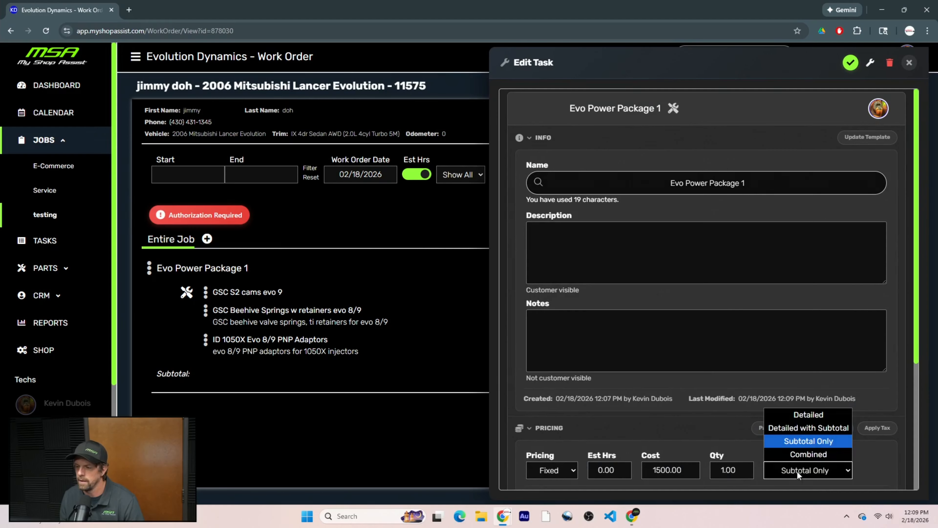
click(809, 451)
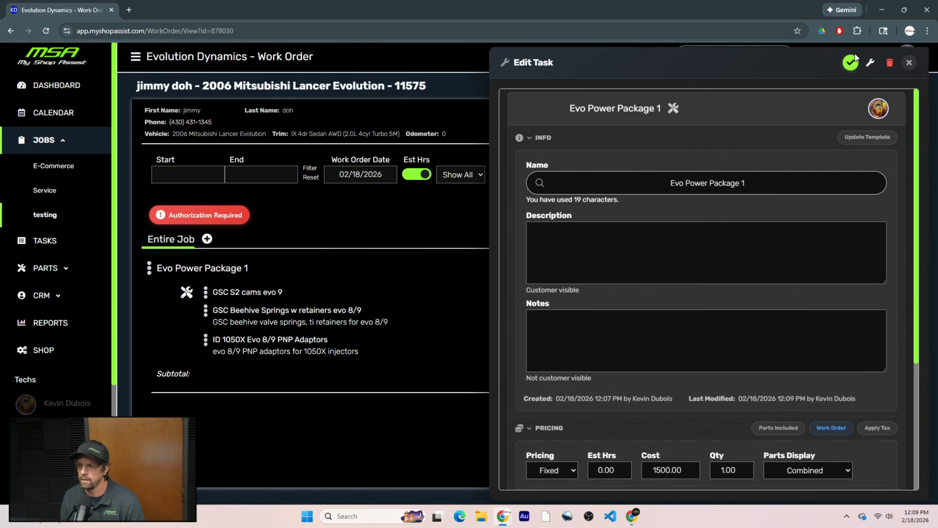
click(851, 63)
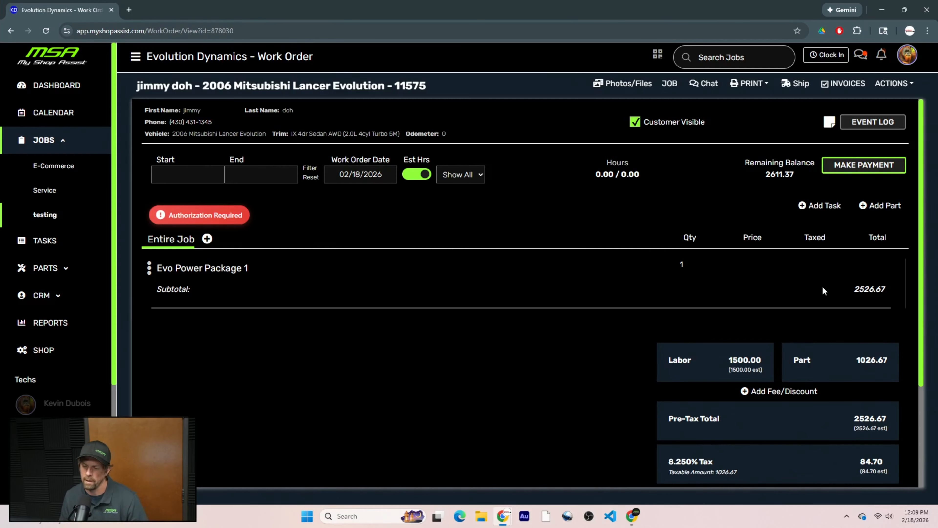
- Compare the package's parts listing in the job details with its combined display on the work order
click(671, 83)
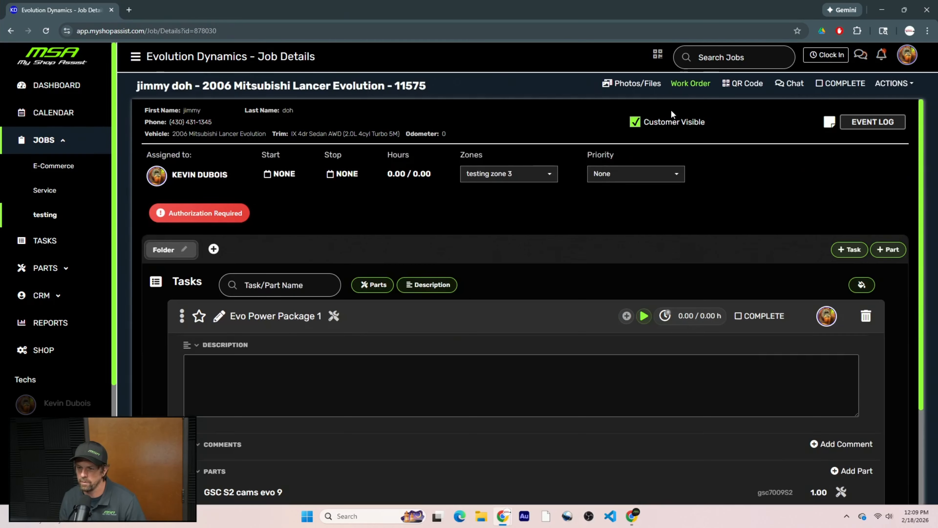
scroll(490, 282, down, 3)
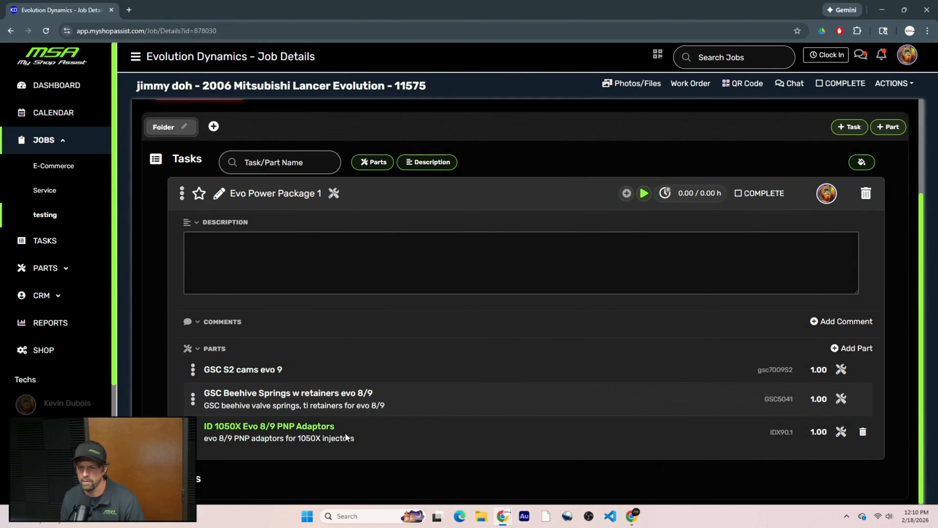
click(688, 84)
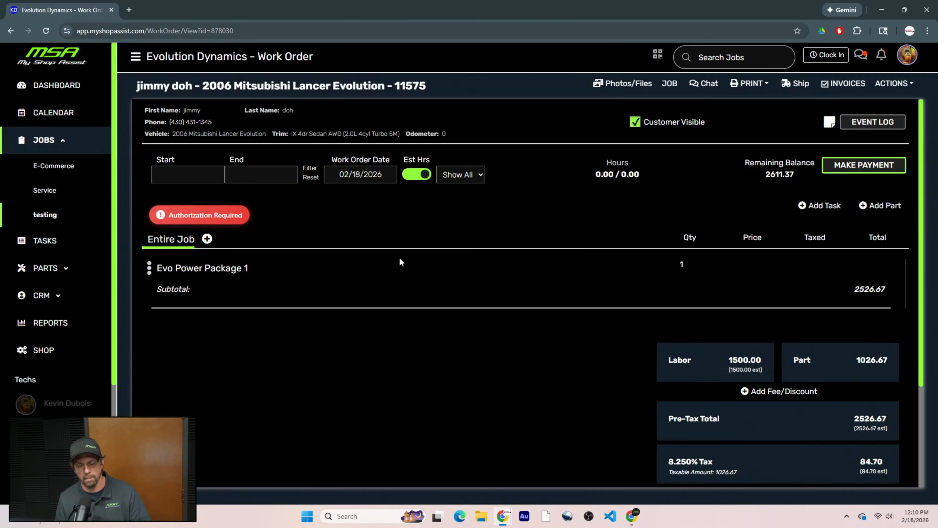
- Review the Evo Power Package 1 task's template update option and pricing settings, and its entry and totals on the work order
click(220, 267)
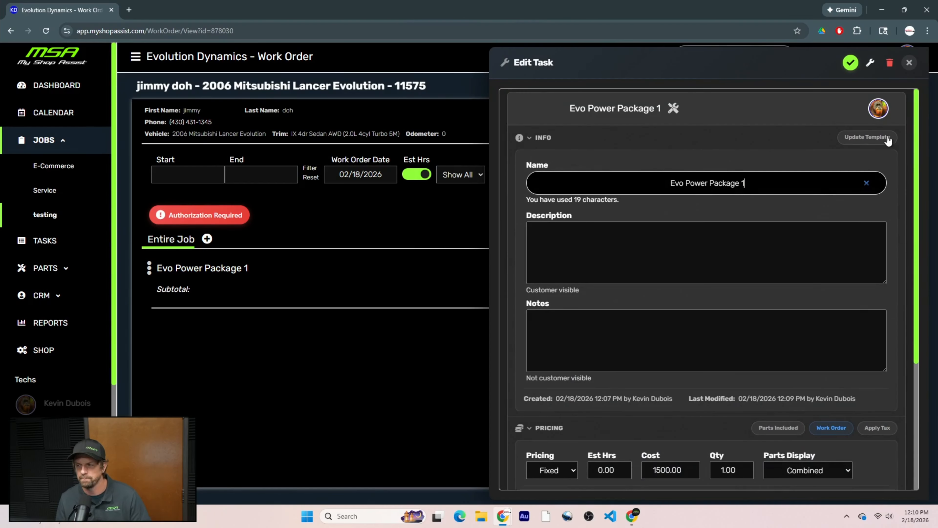
click(910, 63)
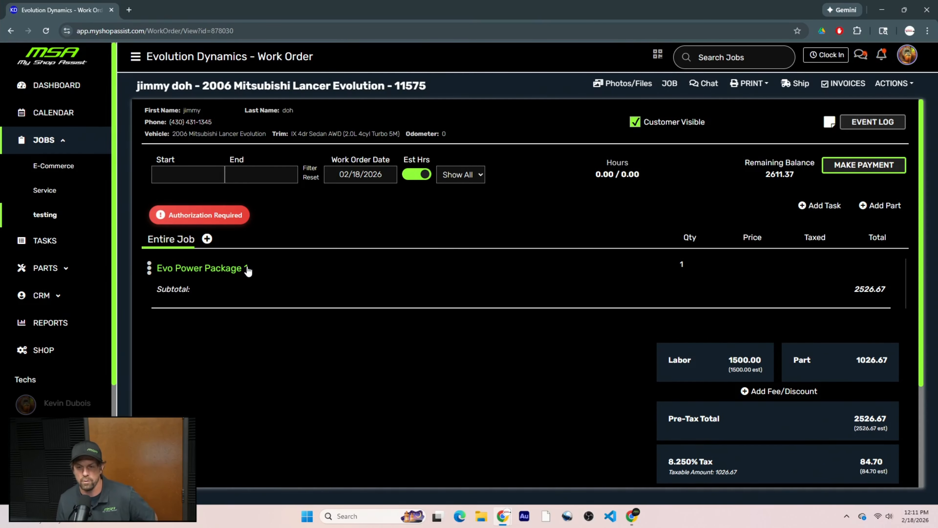
click(231, 270)
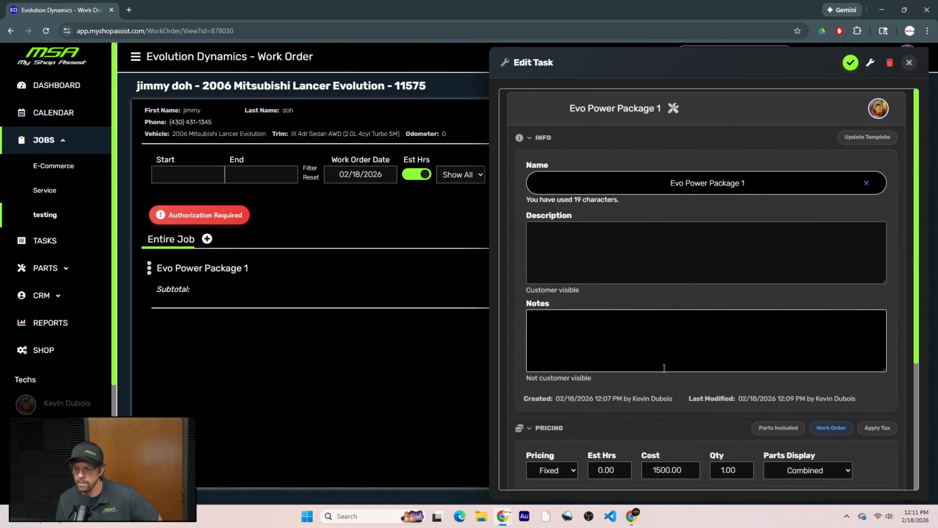
click(909, 62)
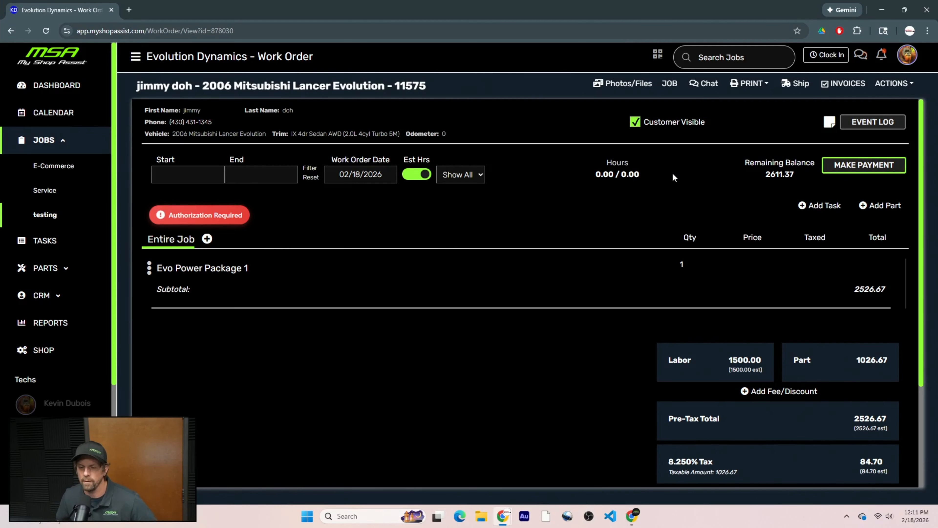
scroll(558, 256, down, 3)
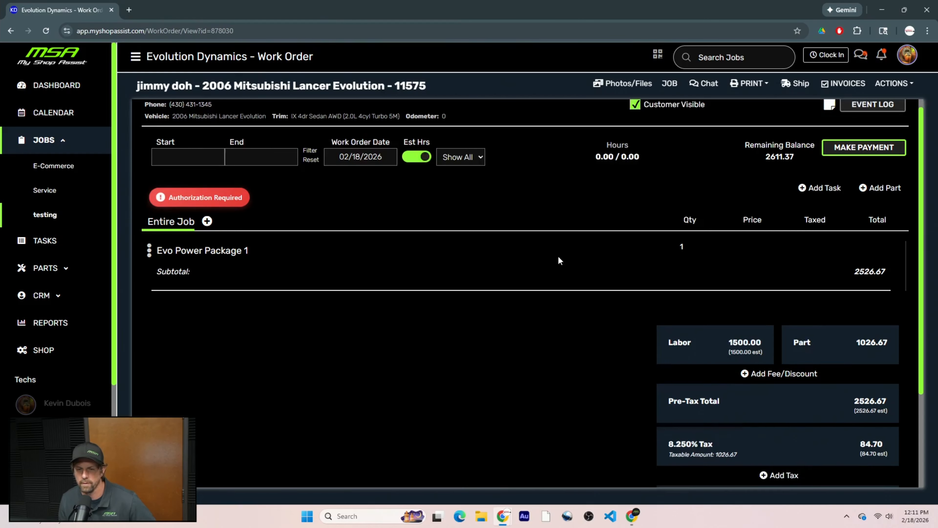
scroll(575, 274, up, 3)
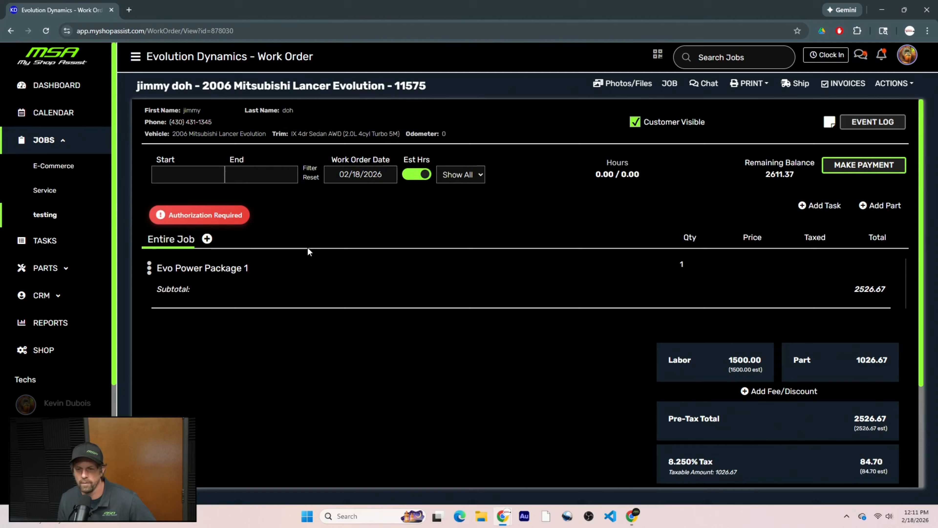
- Examine the Parts Included option, pricing section and parts list of the Evo Power Package 1 task, and close the task
click(234, 268)
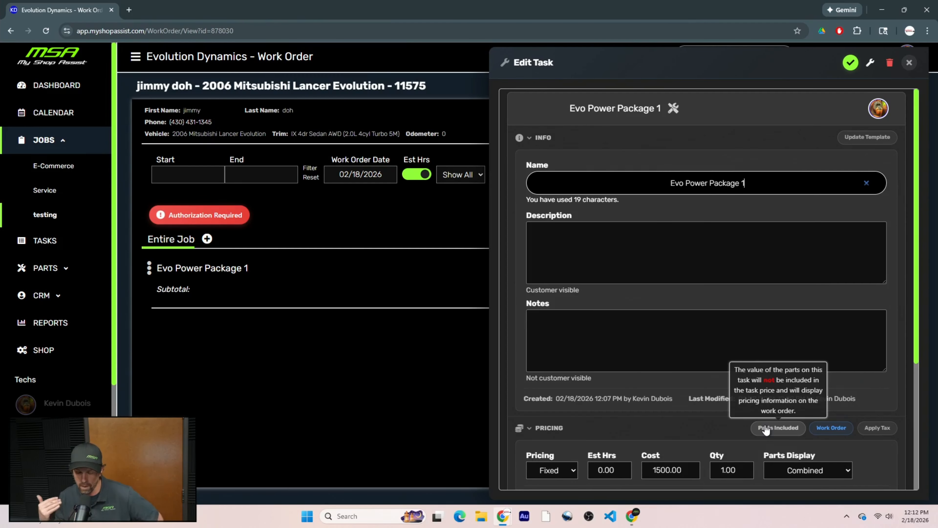
scroll(755, 439, down, 3)
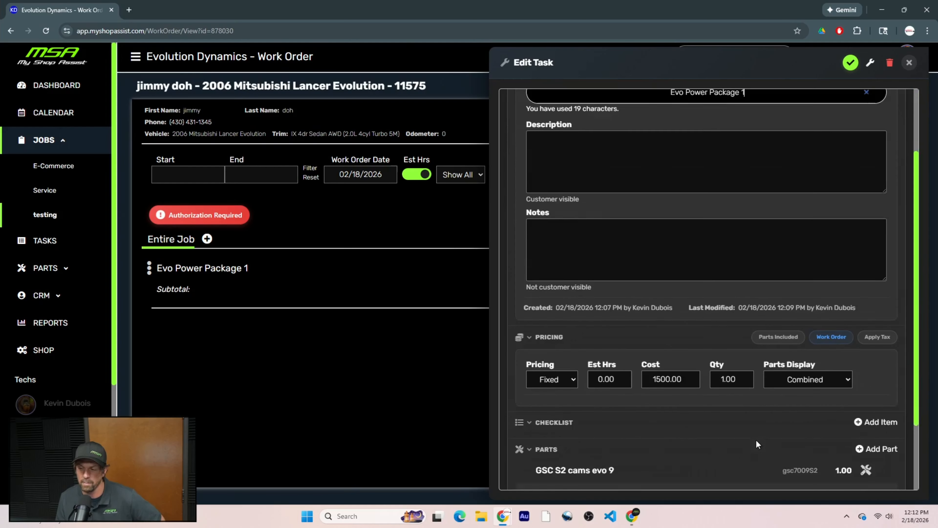
scroll(758, 389, down, 2)
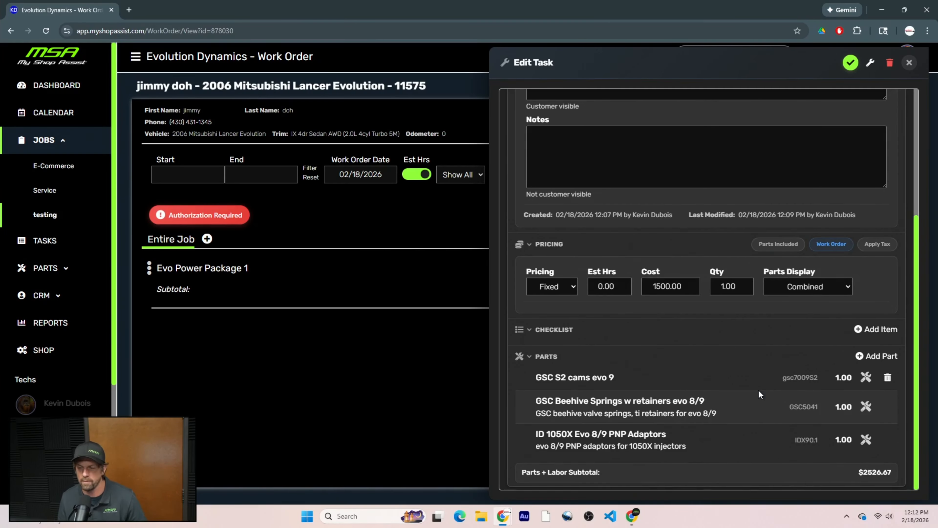
click(909, 63)
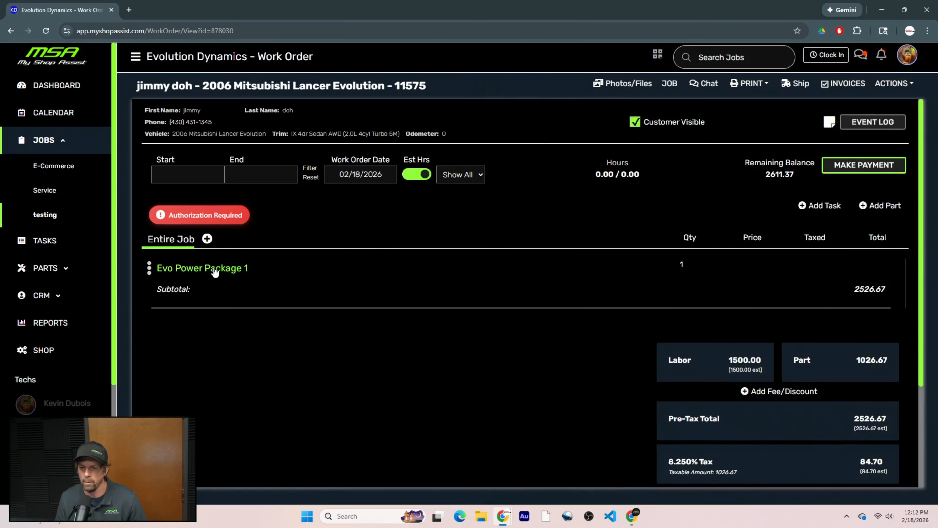